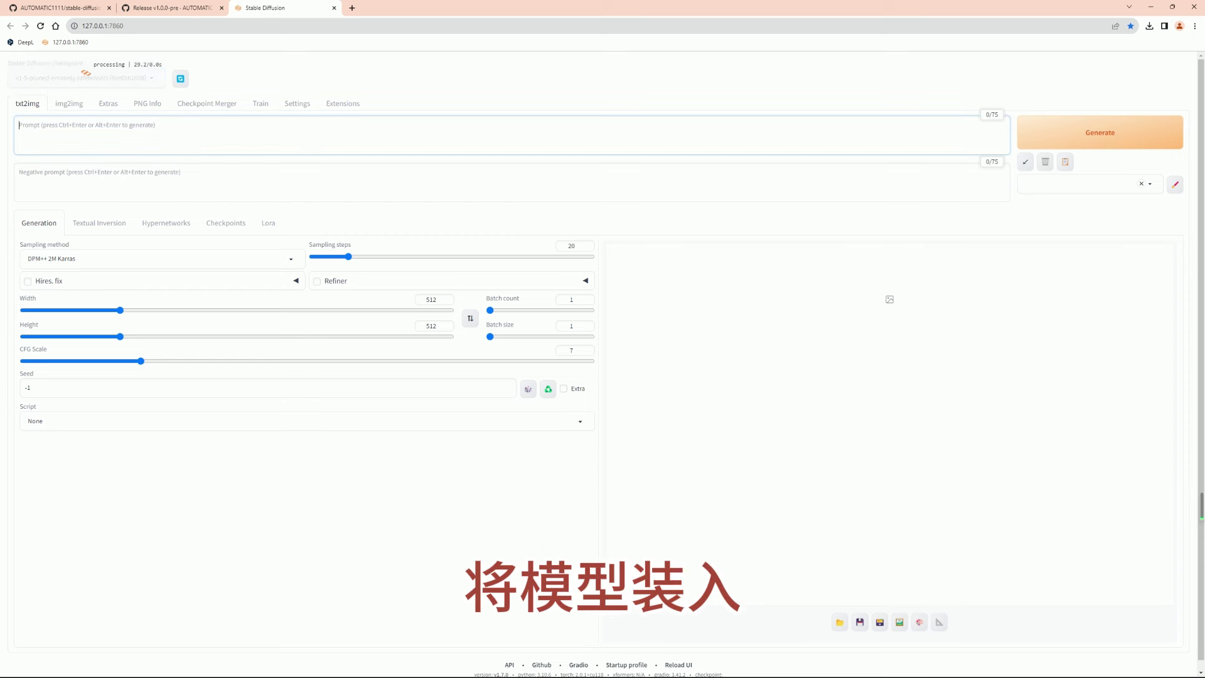
Load the list of available extensions from the default index and search it for "chinese"
click(343, 103)
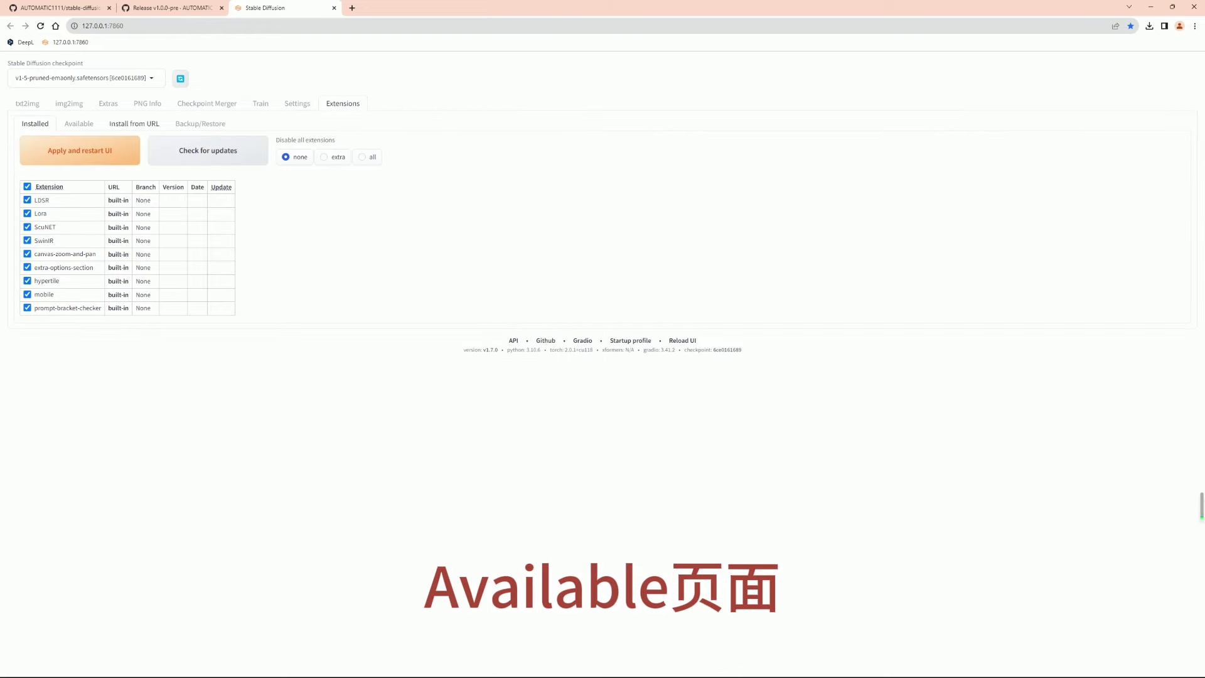
click(79, 124)
click(80, 146)
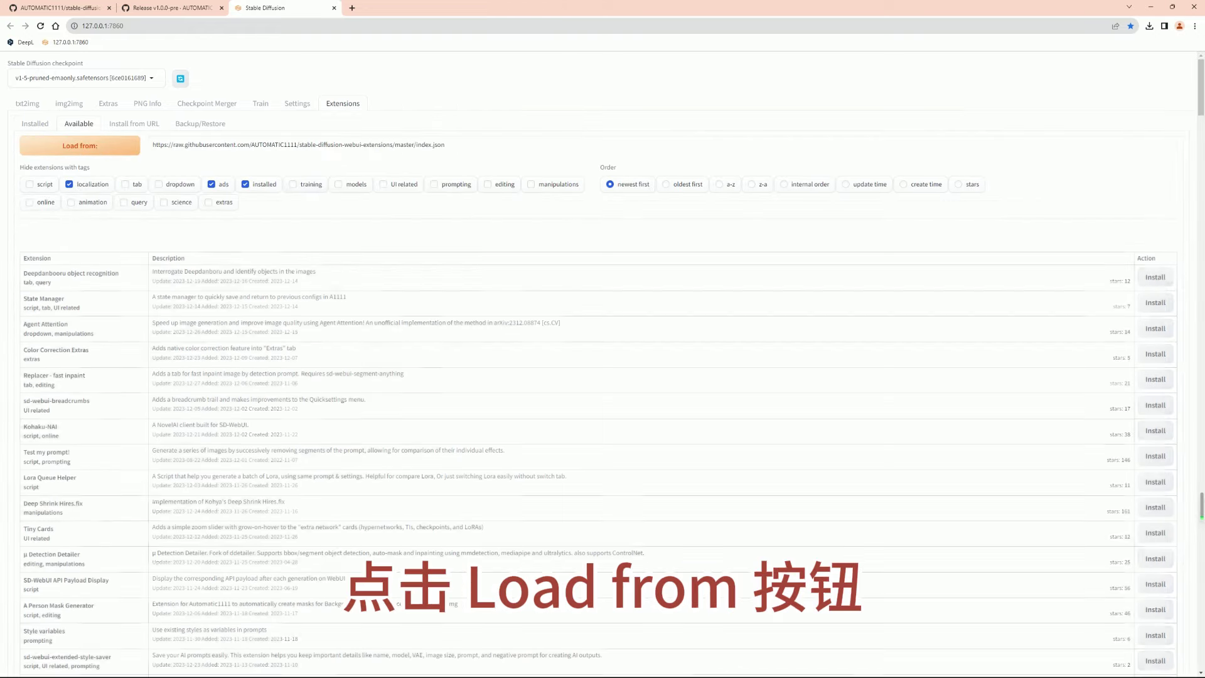
key(ctrl+f)
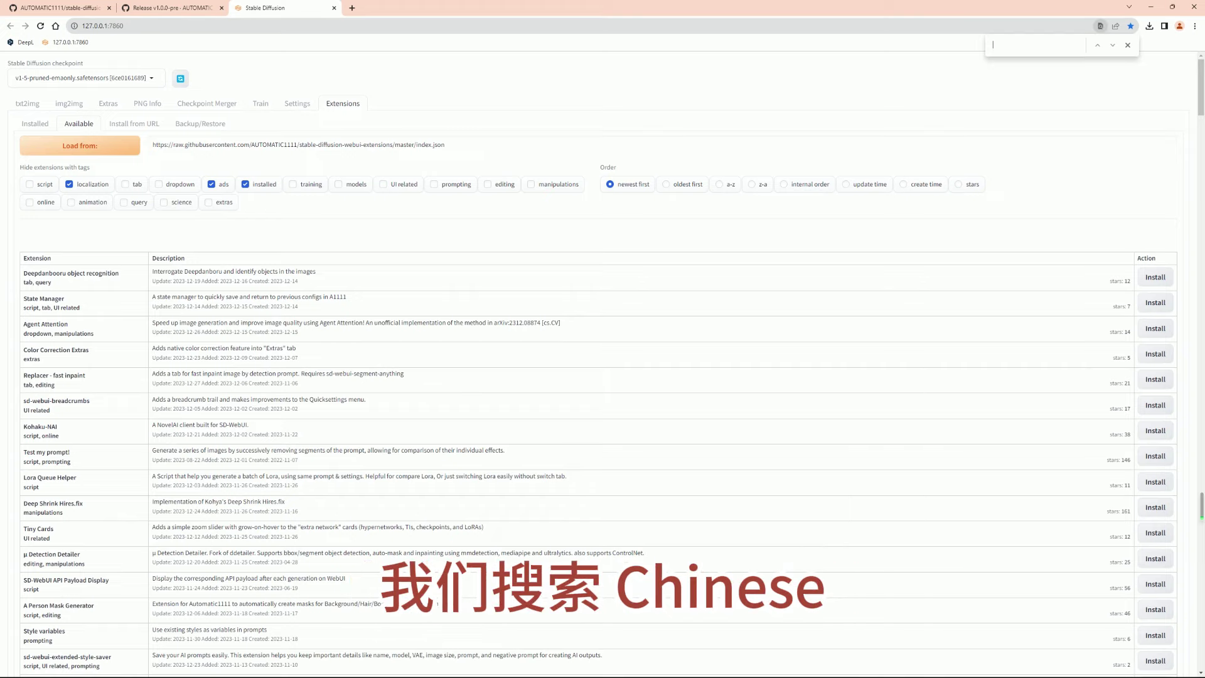
text(chin)
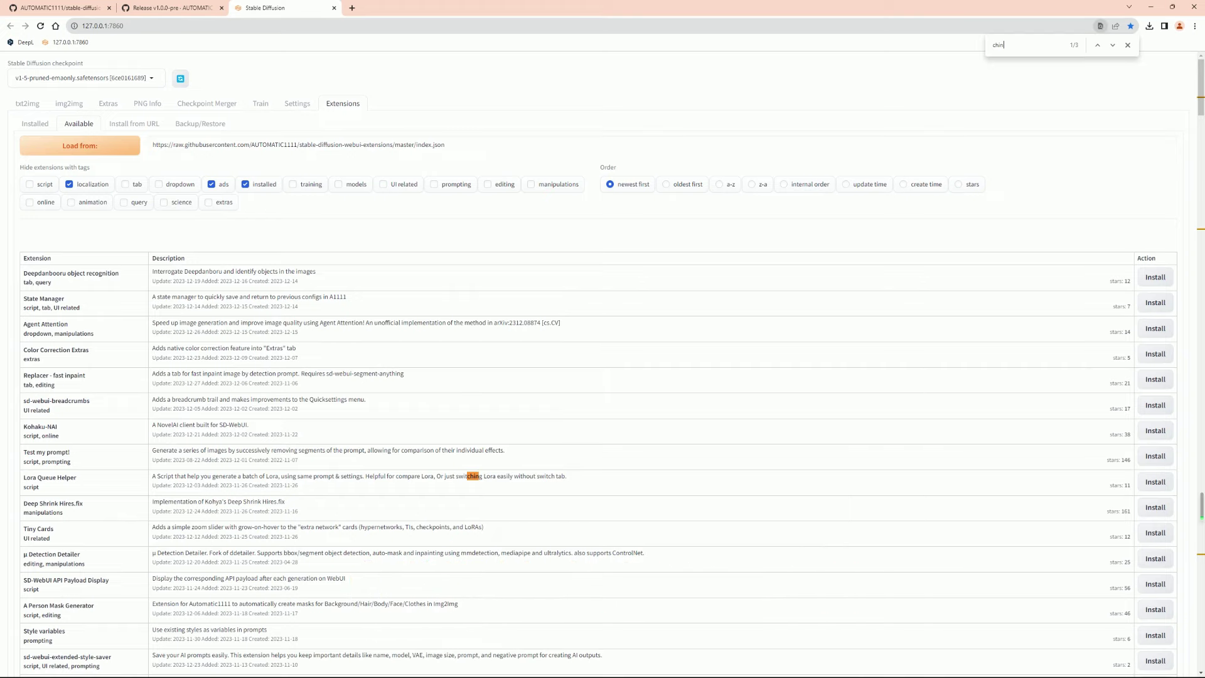
text(ese)
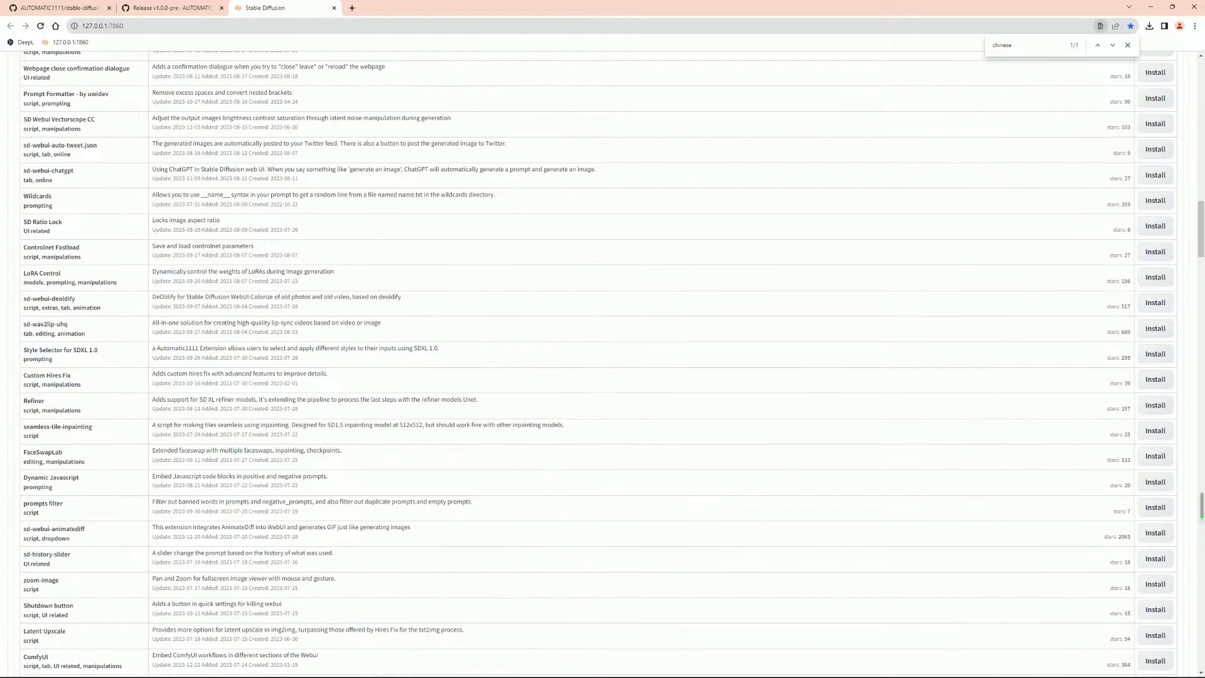
scroll(603, 364, up, 20)
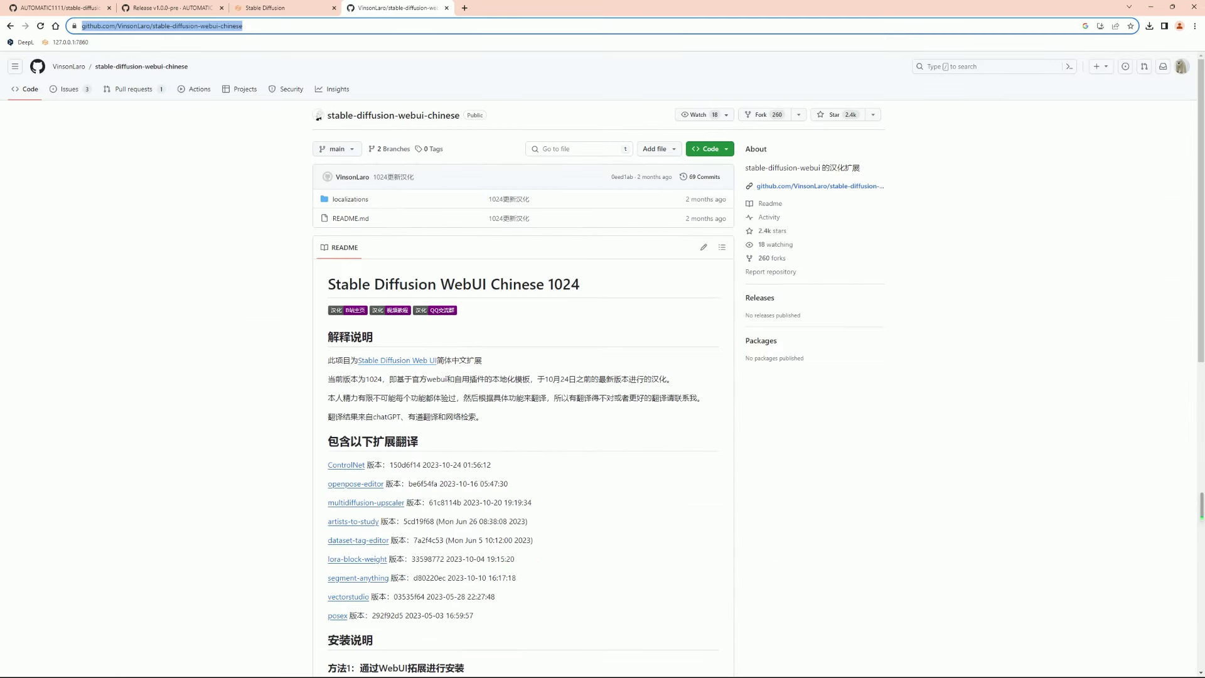
Copy the stable-diffusion-webui-chinese Git repository address from the installation instructions in its README
scroll(523, 376, down, 4)
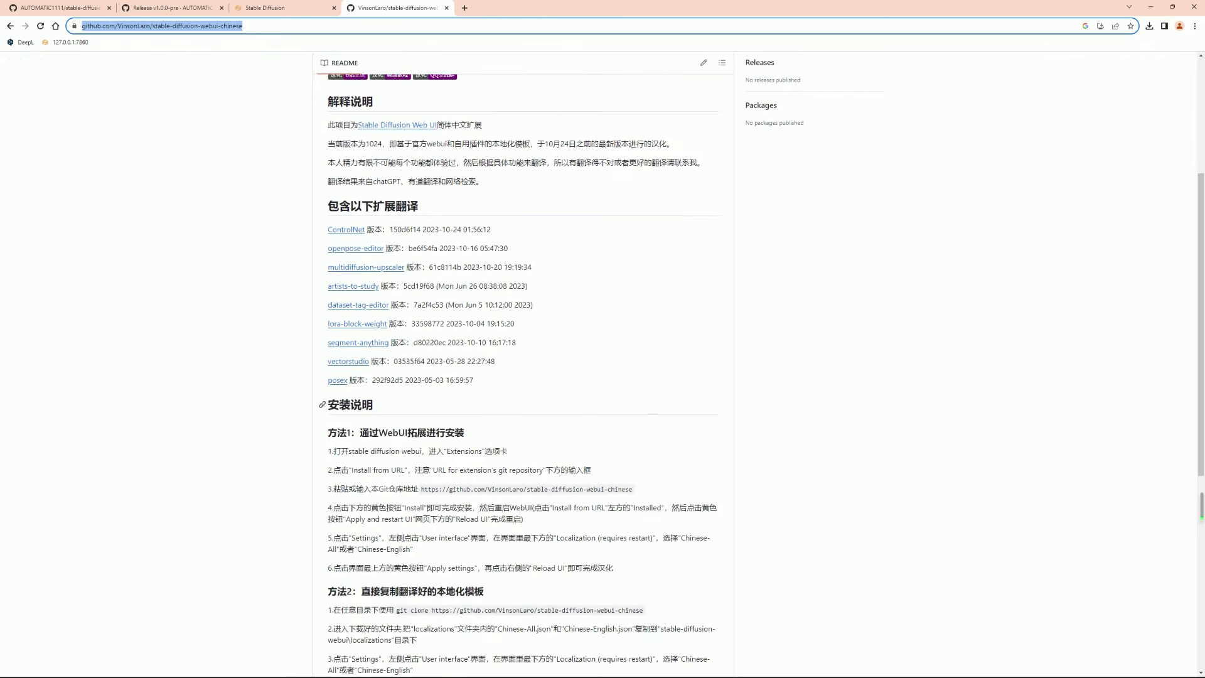
scroll(523, 364, down, 4)
drag(633, 254, 420, 253)
key(ctrl+c)
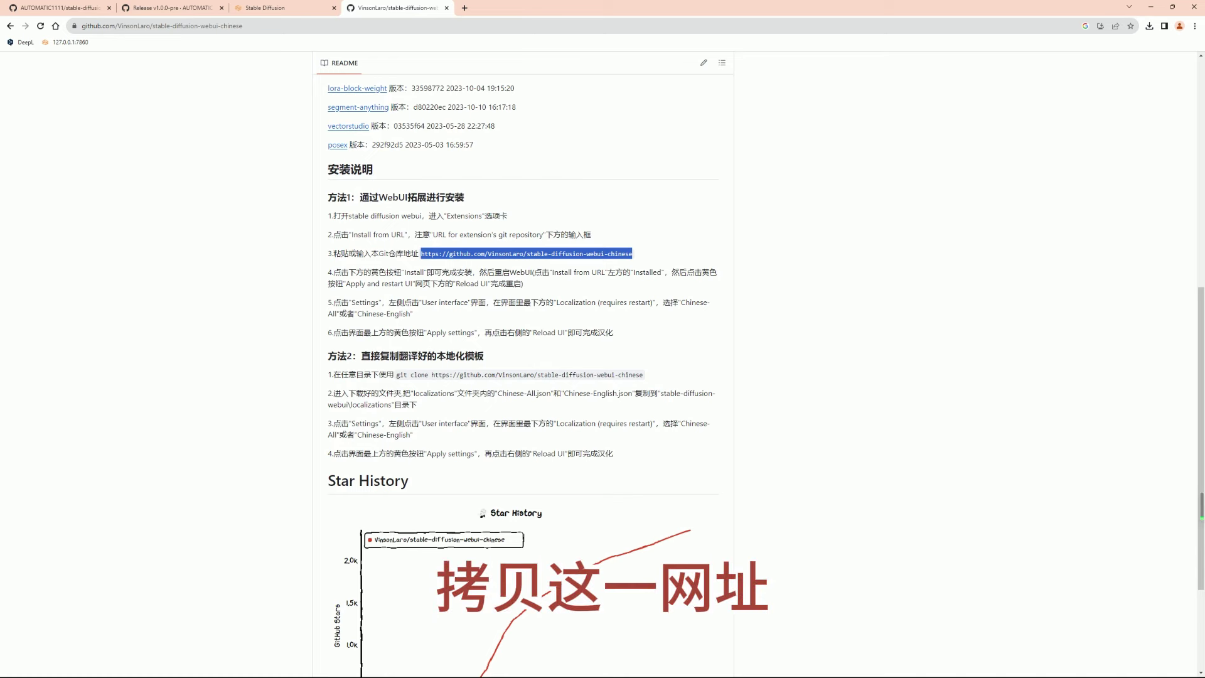
Install the extension in the Stable Diffusion web UI from the copied repository URL, with ChineseUI as the local directory name
click(283, 7)
click(134, 124)
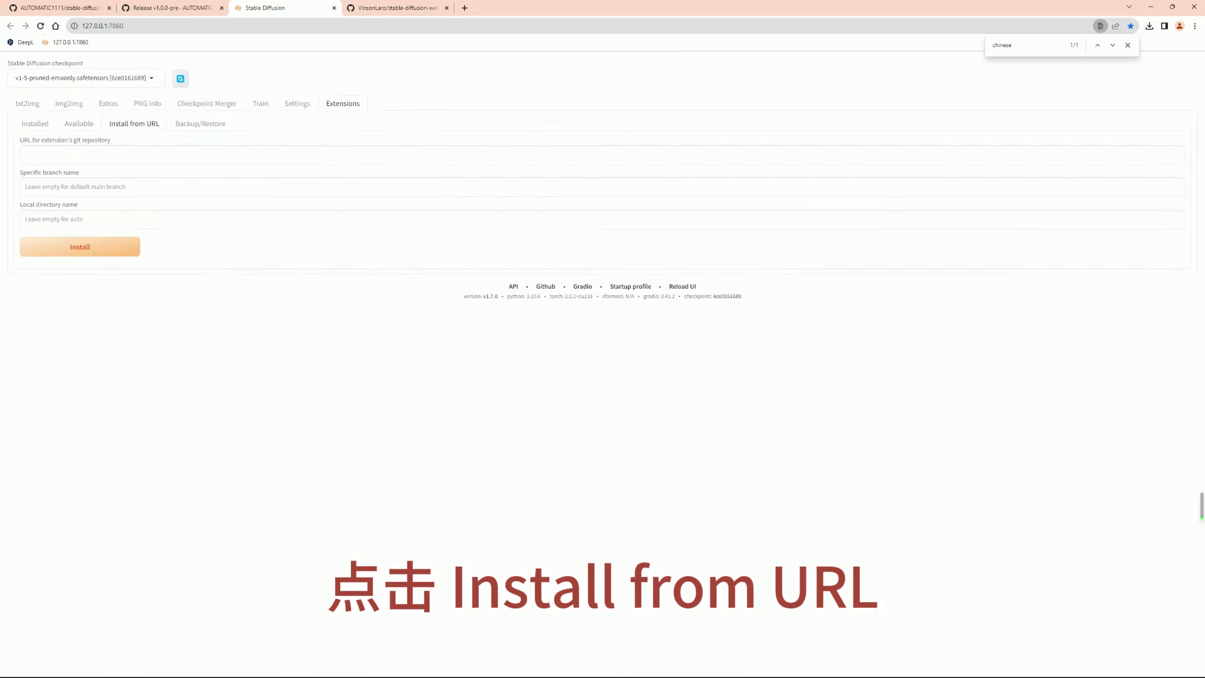
click(135, 155)
key(ctrl+v)
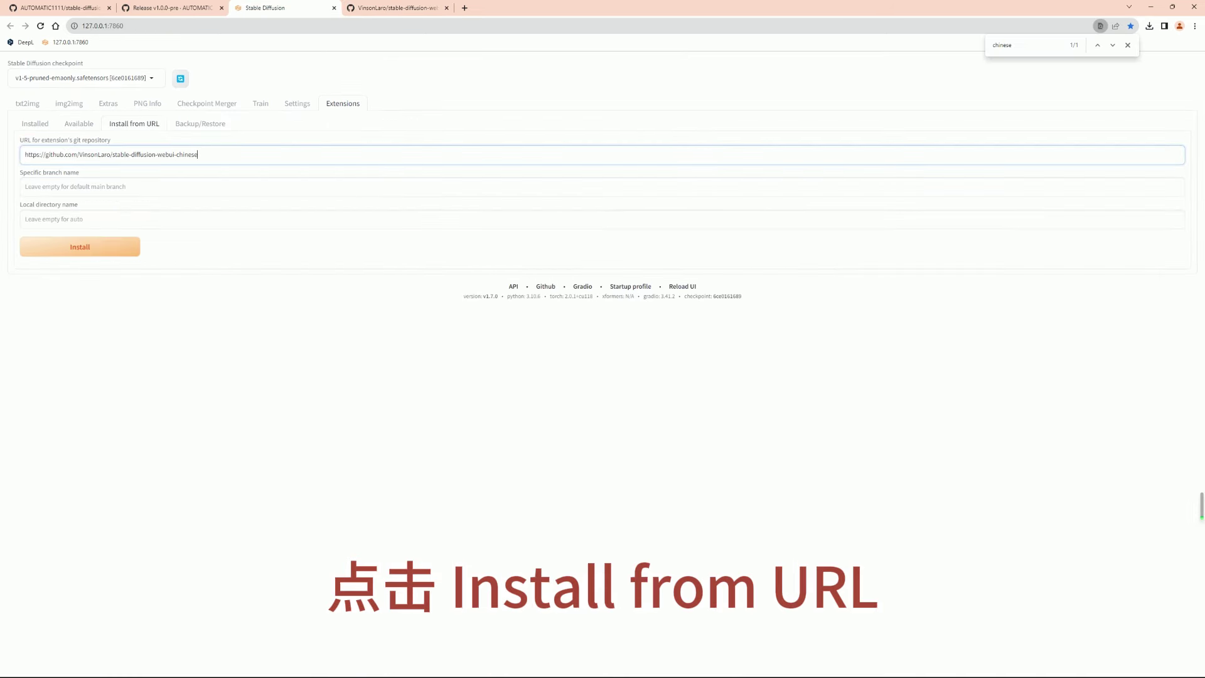
click(134, 187)
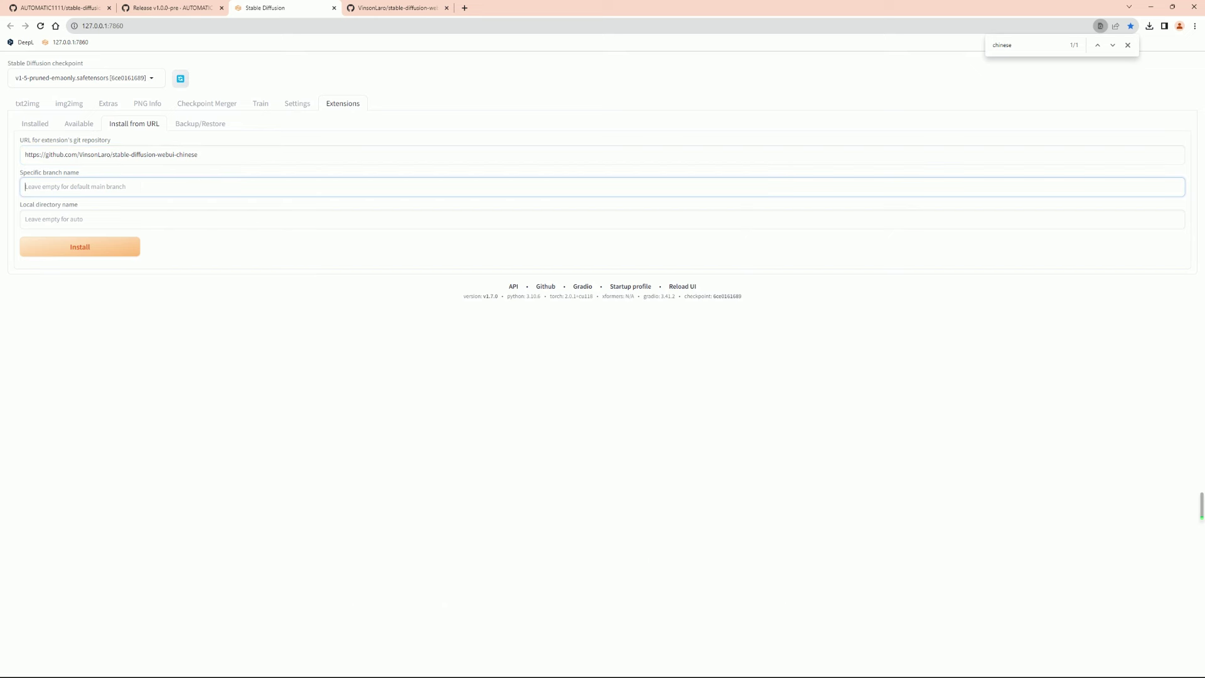
click(134, 219)
text(Ch)
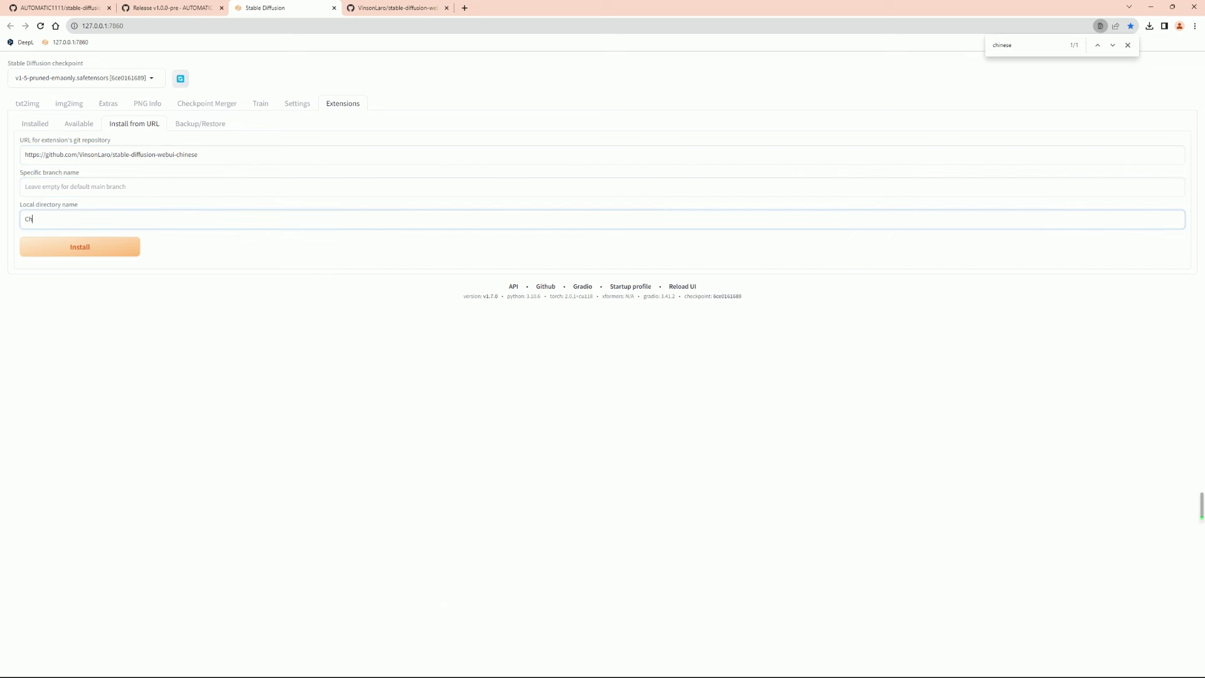
text(ineseUI)
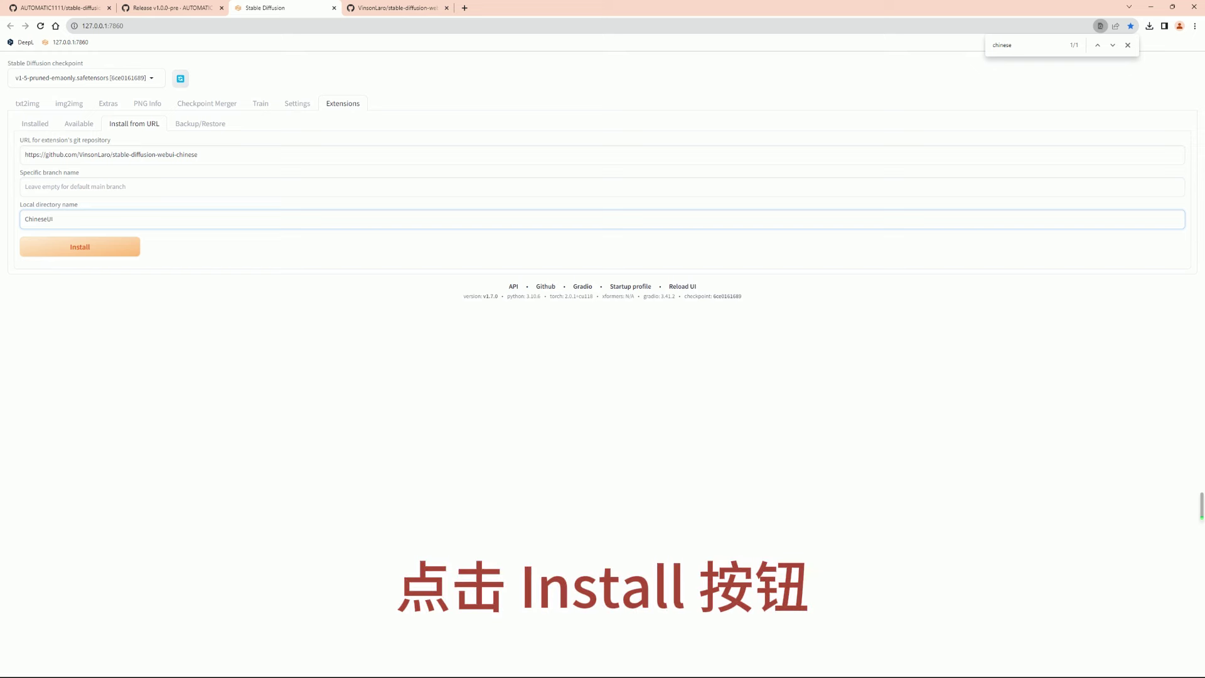
click(80, 247)
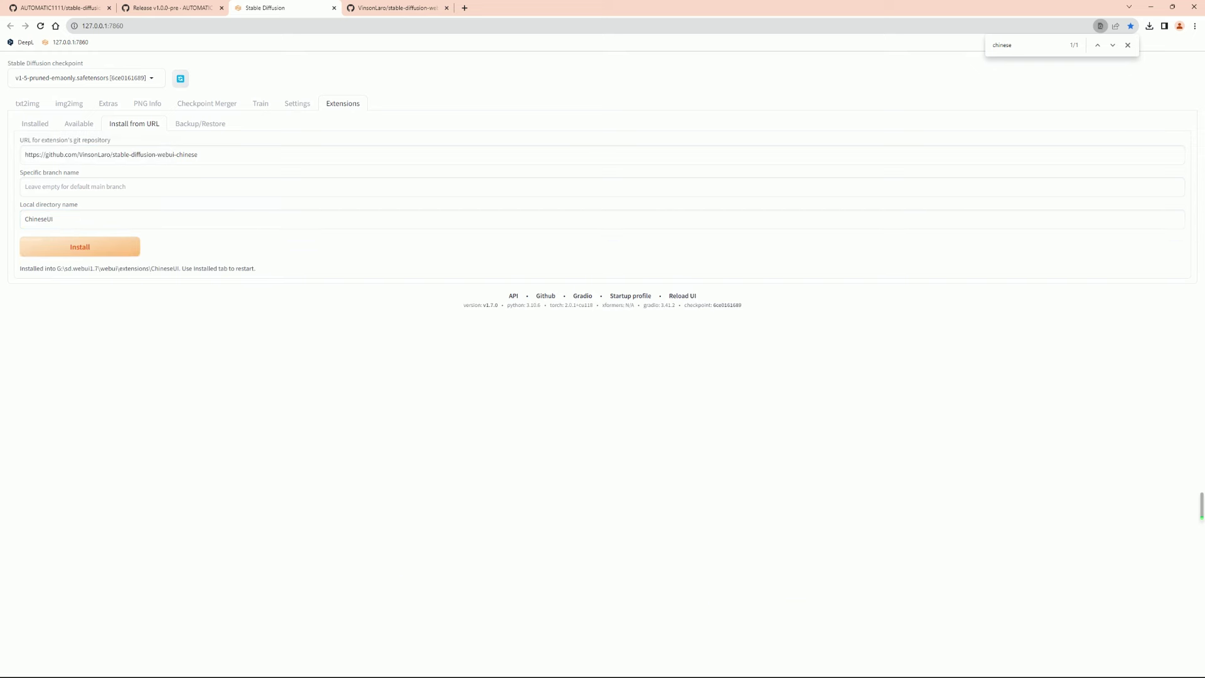
Check the installed extensions for updates, then apply the changes and restart the UI
click(35, 124)
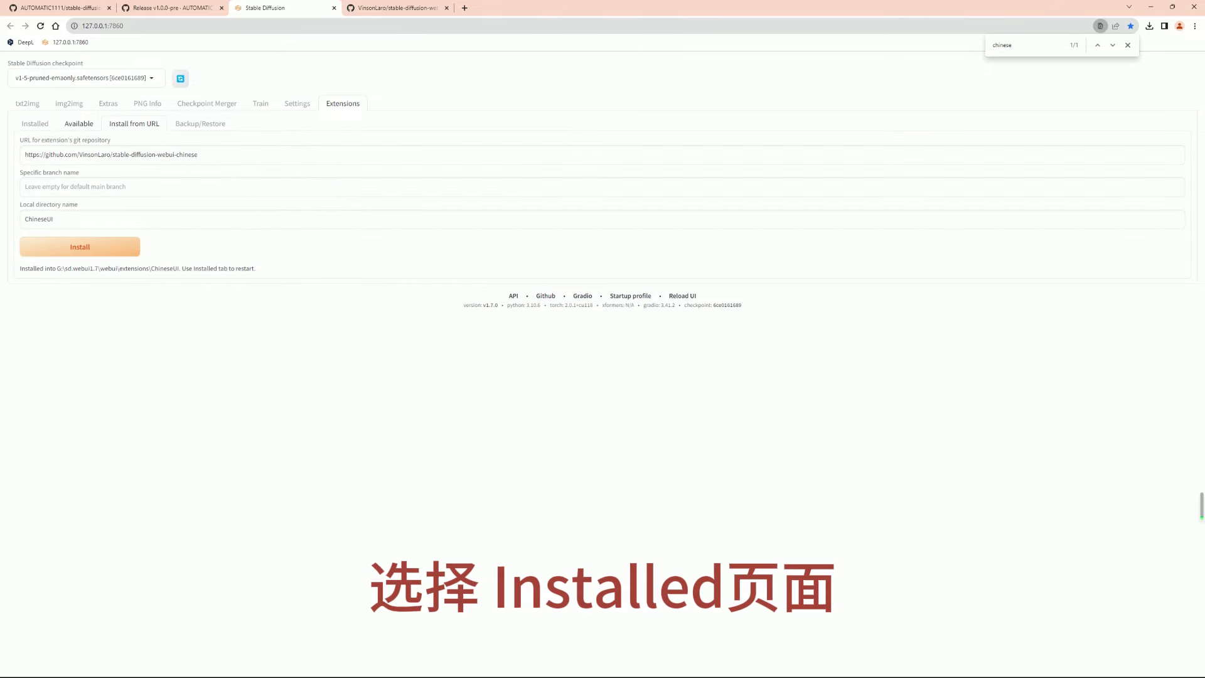
click(36, 123)
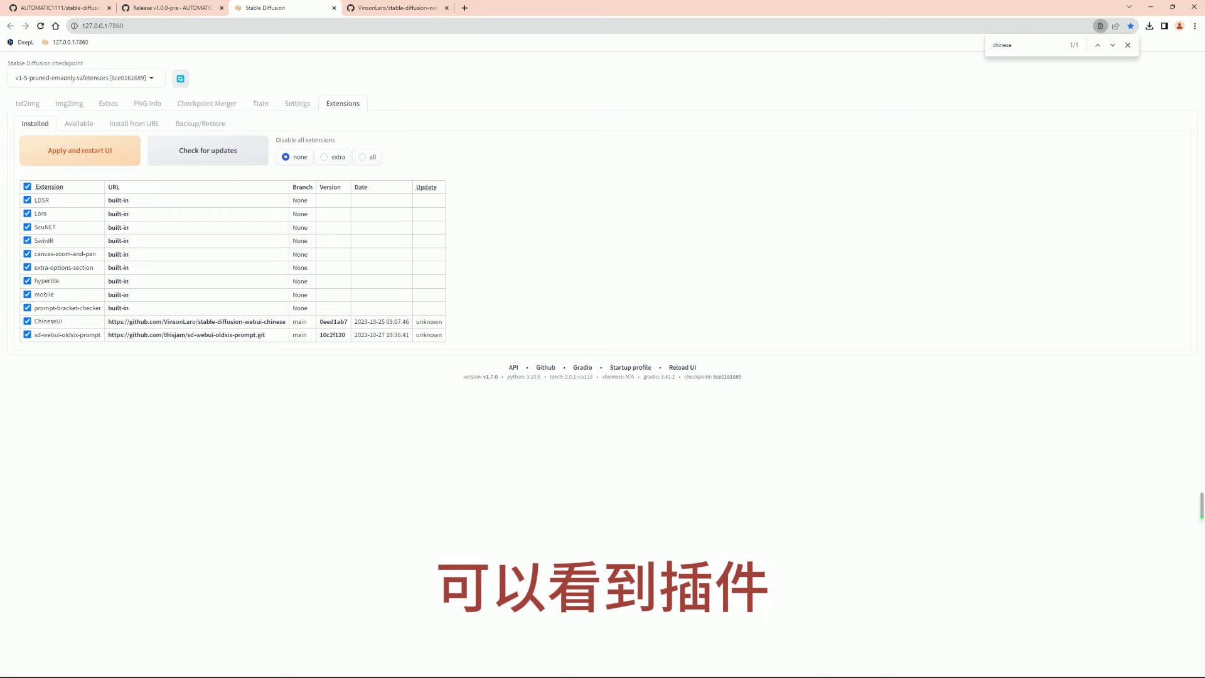
click(207, 151)
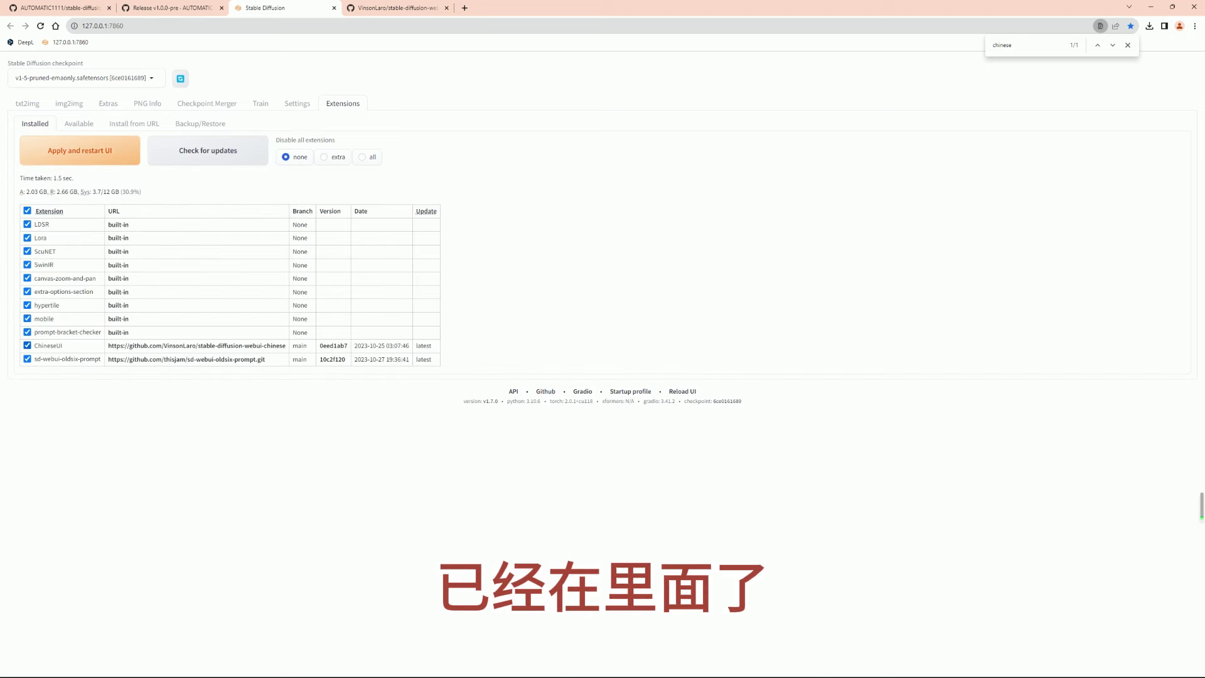
drag(35, 346, 127, 345)
click(80, 151)
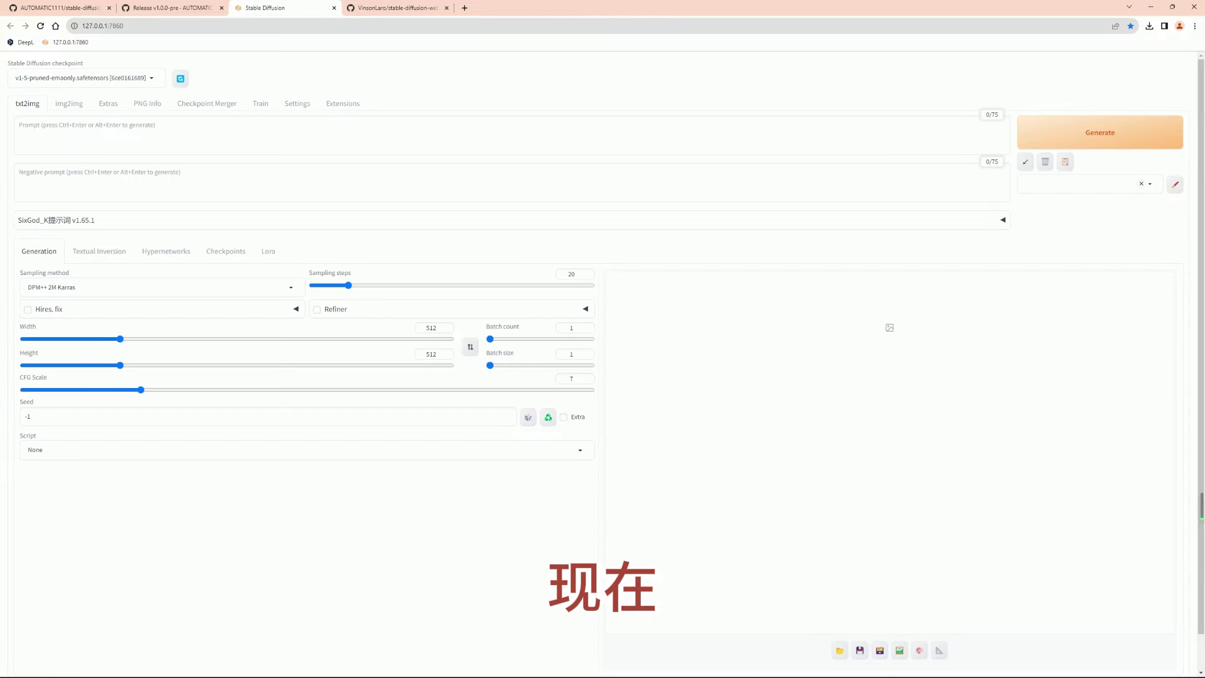
Set the user interface localization to chinese-all-1024, apply the settings and reload the UI
click(297, 104)
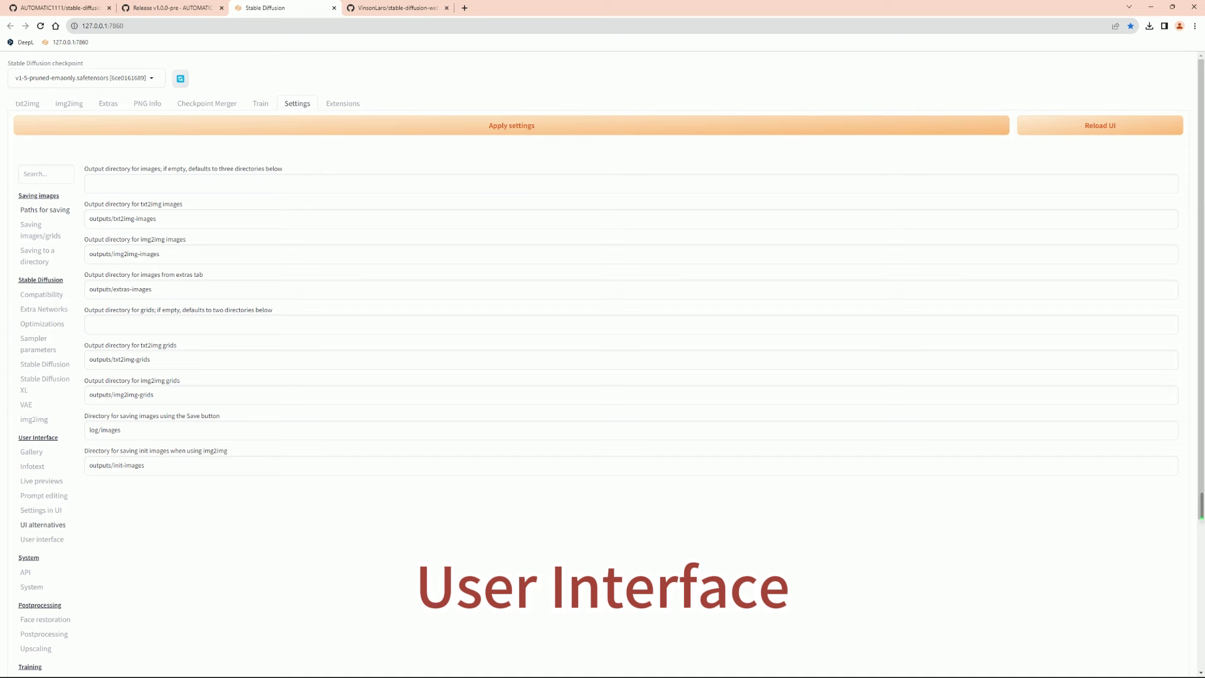
click(41, 511)
click(42, 539)
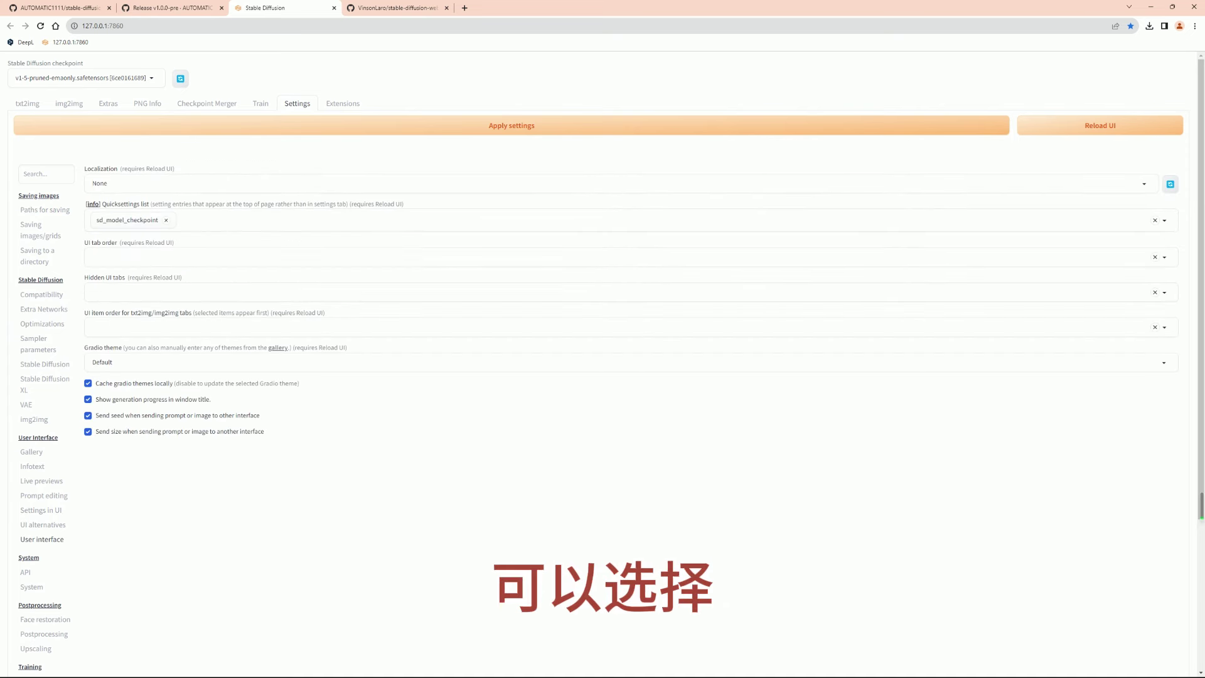
click(108, 183)
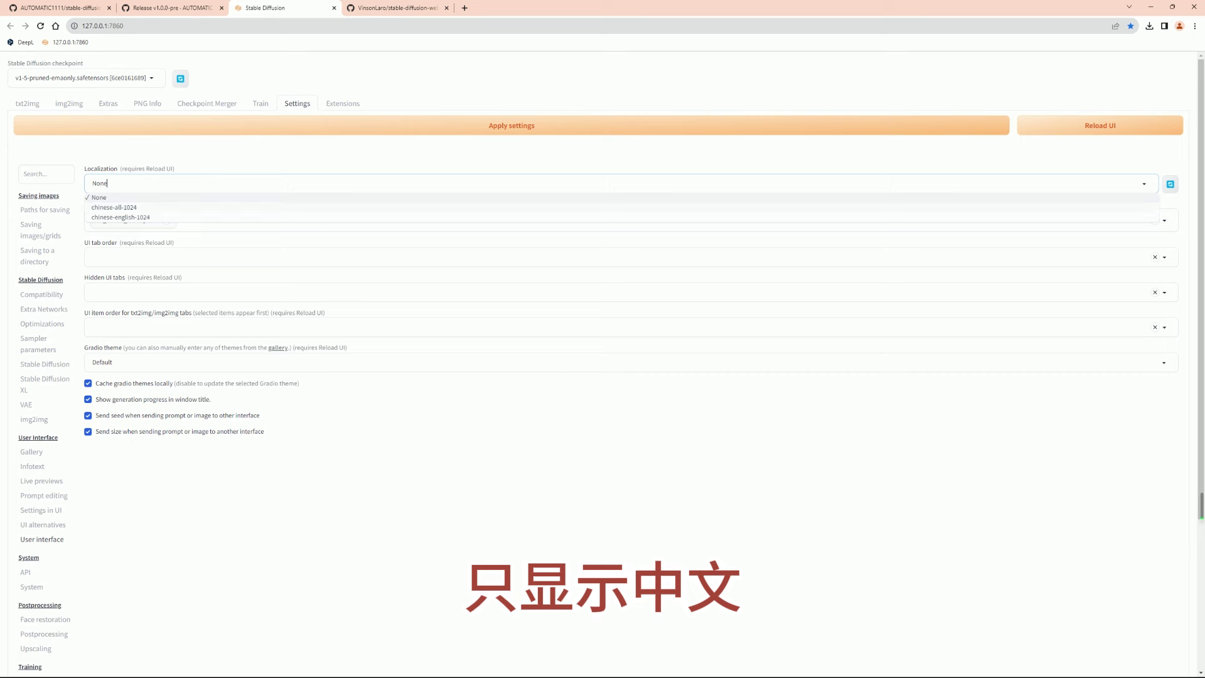
click(114, 207)
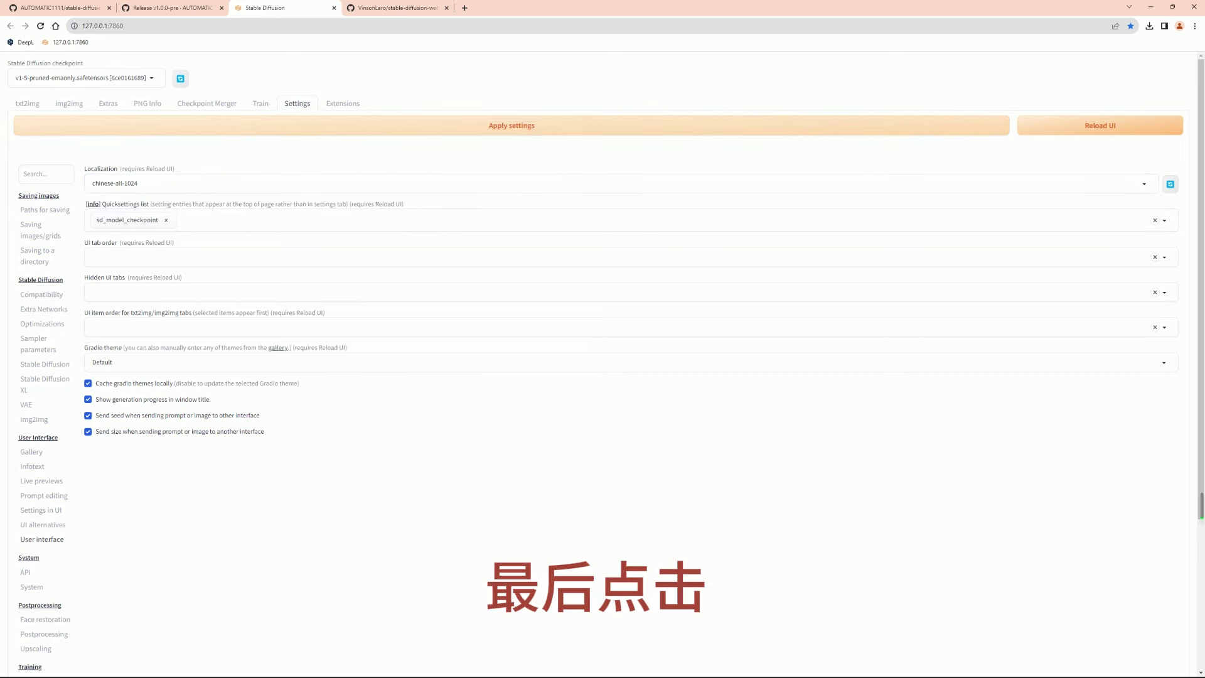
click(512, 125)
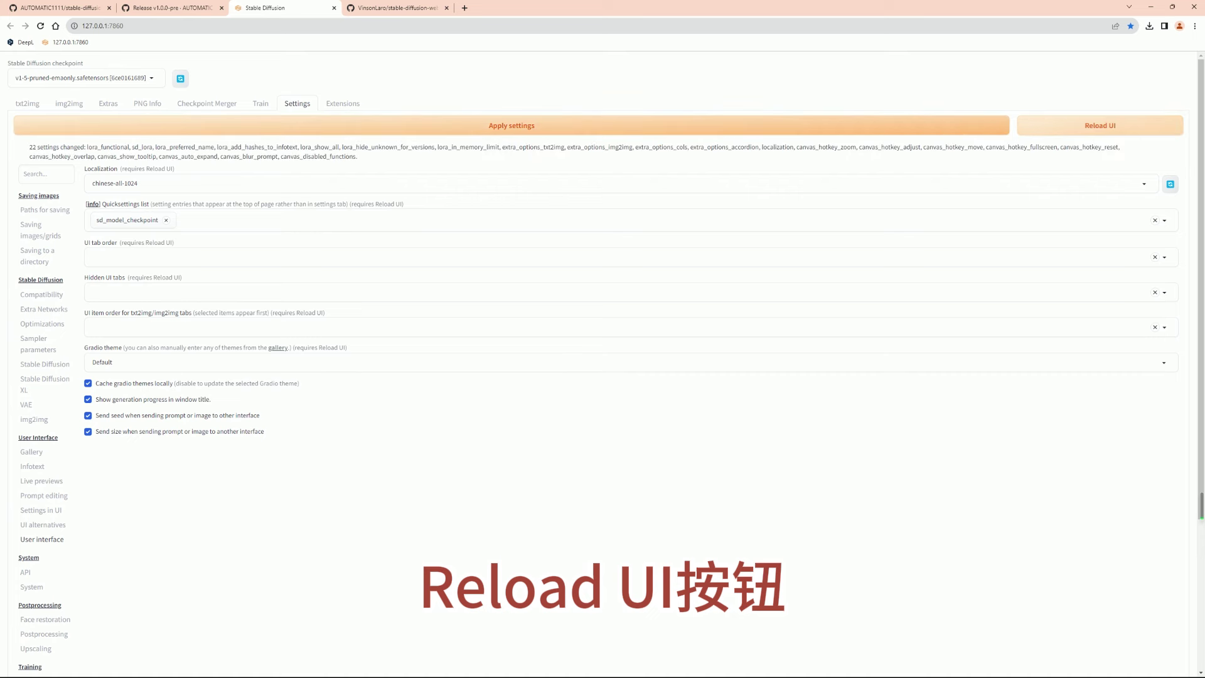
click(1101, 126)
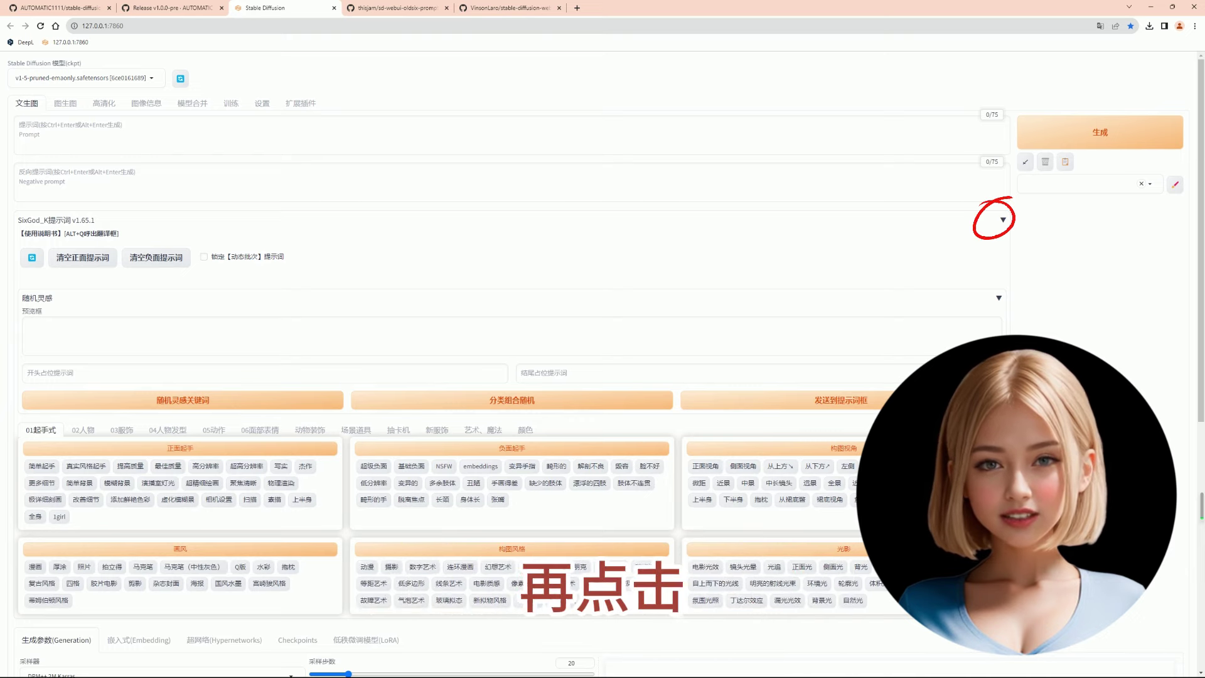
Generate random inspiration keywords (随机灵感关键词) with the SixGod_K prompt extension and send them to the positive prompt
click(182, 400)
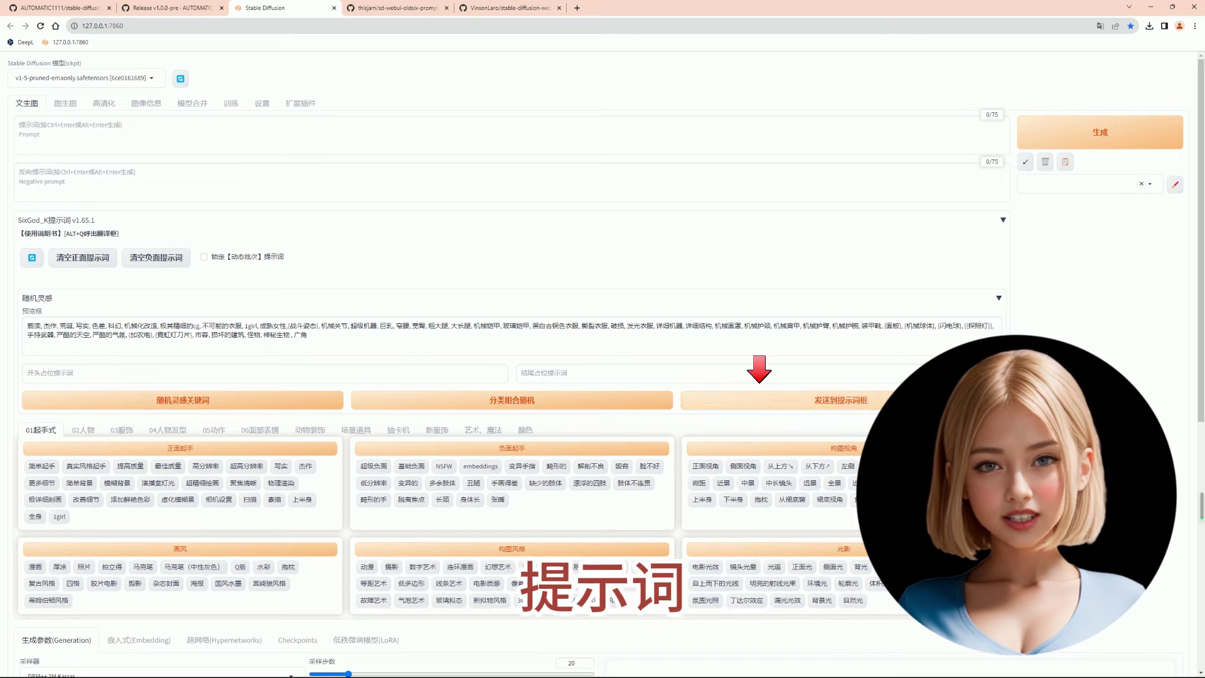
click(842, 401)
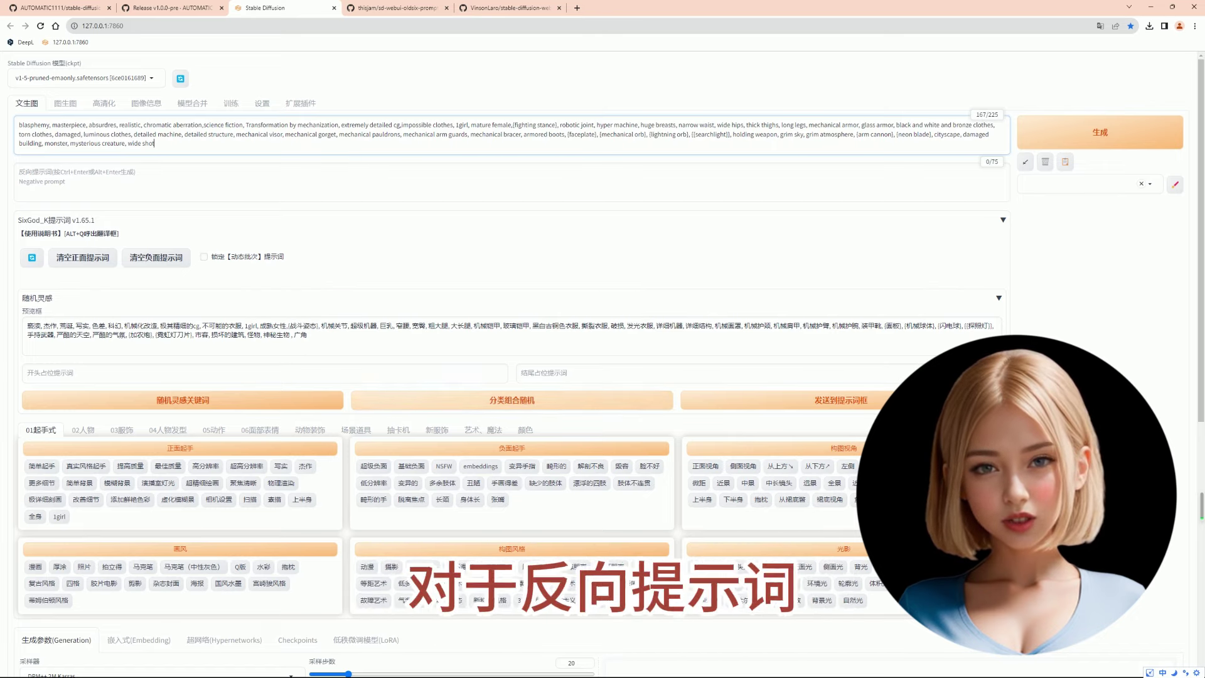
Append "==========" as a separator to the positive prompt and add the 基础负面 preset tags after it
mouse_move(411, 466)
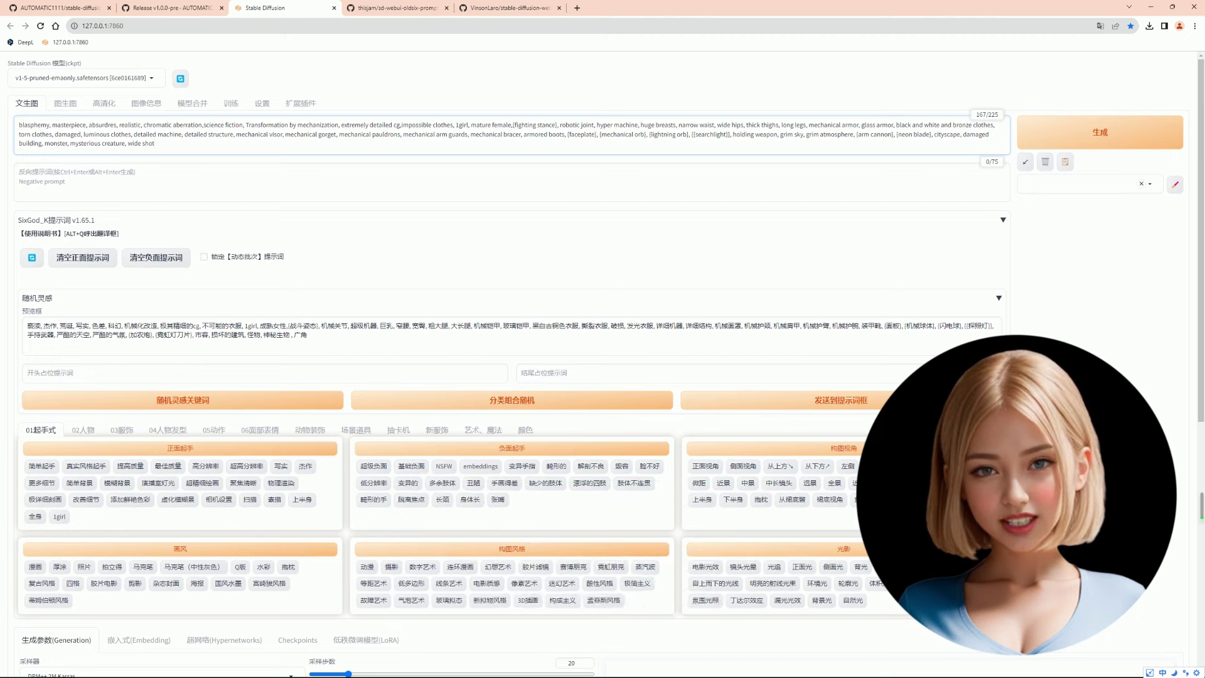
text(==========)
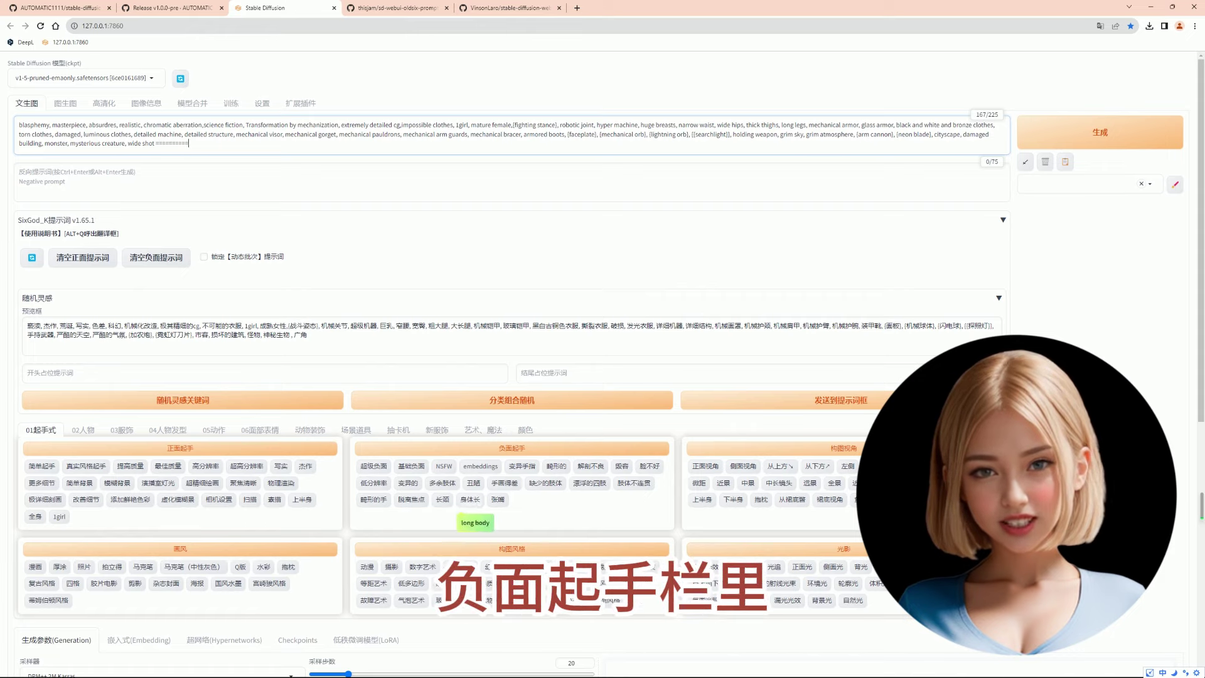
click(76, 181)
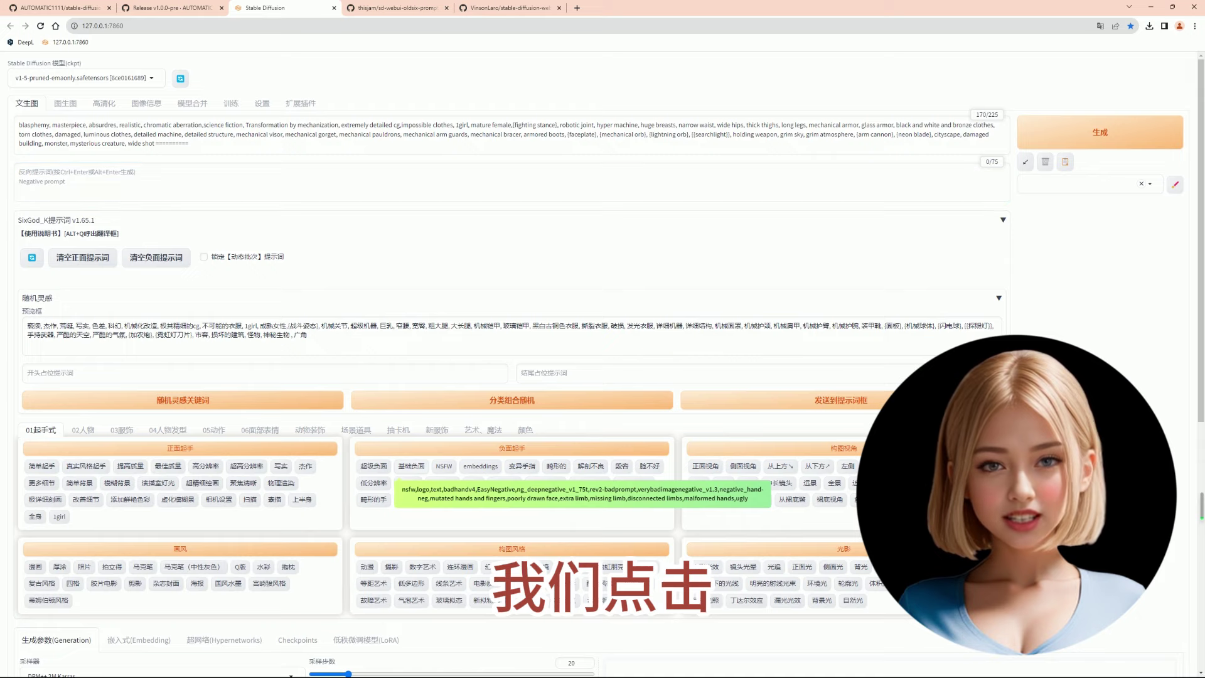
click(411, 466)
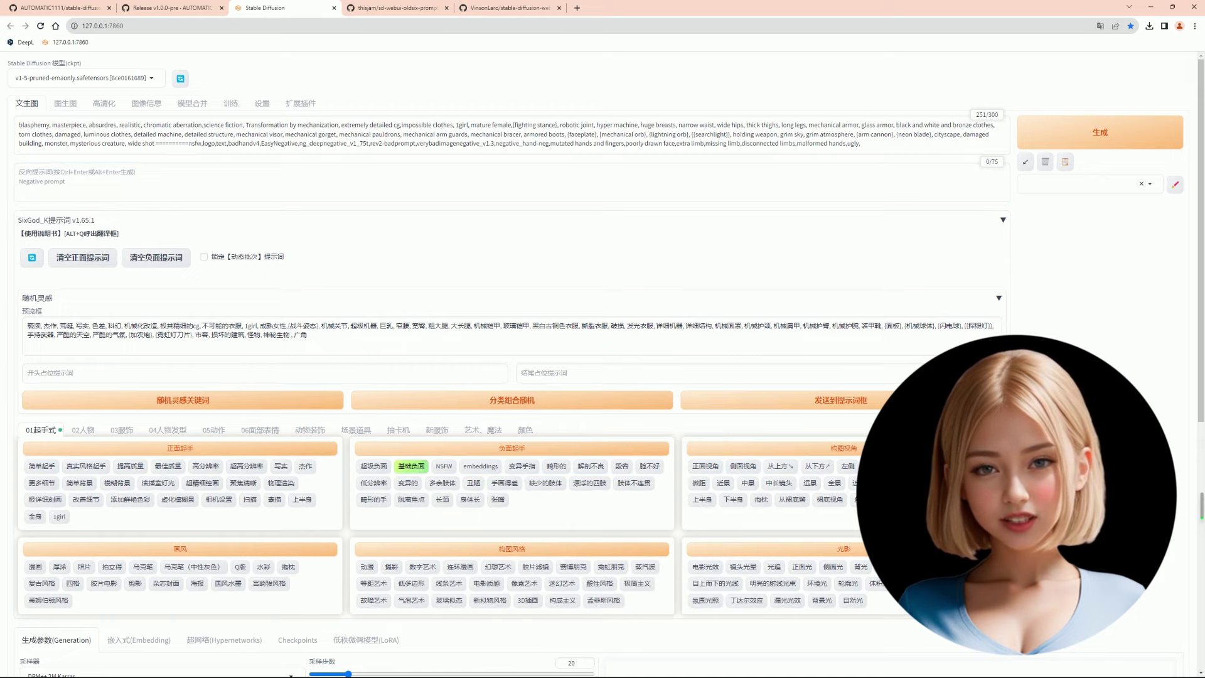
Move the negative tags that follow the separator out of the positive prompt into the negative prompt
drag(860, 143, 188, 143)
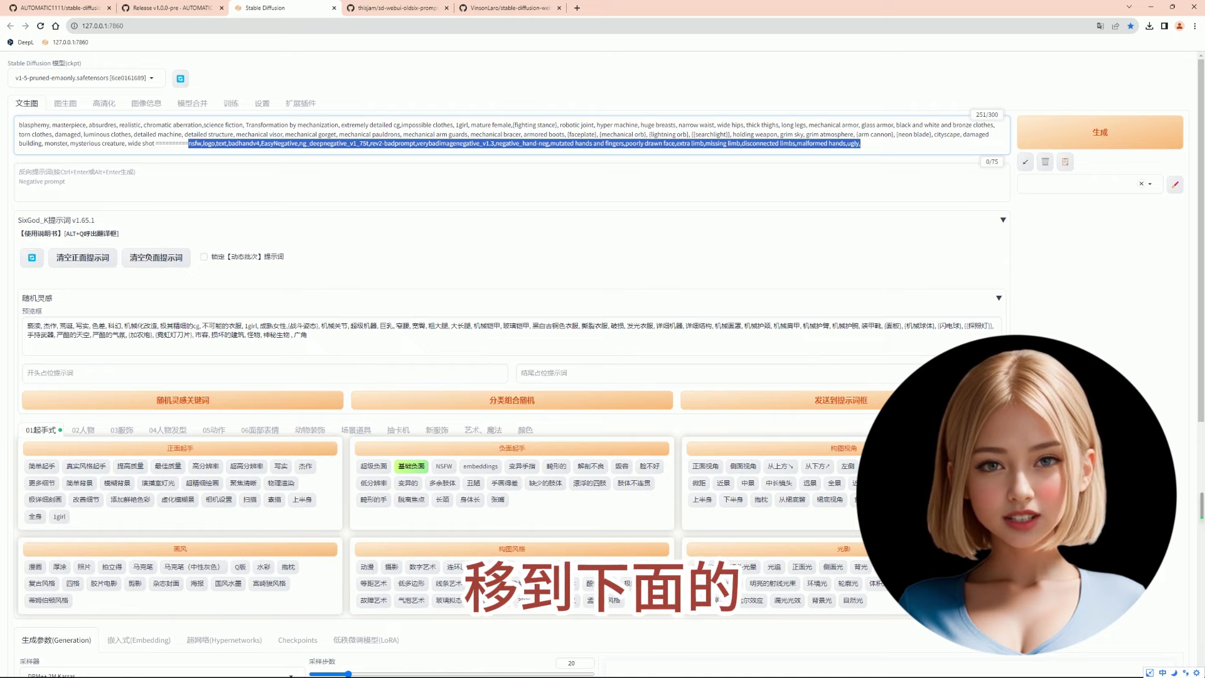
key(ctrl+x)
click(188, 179)
key(ctrl+v)
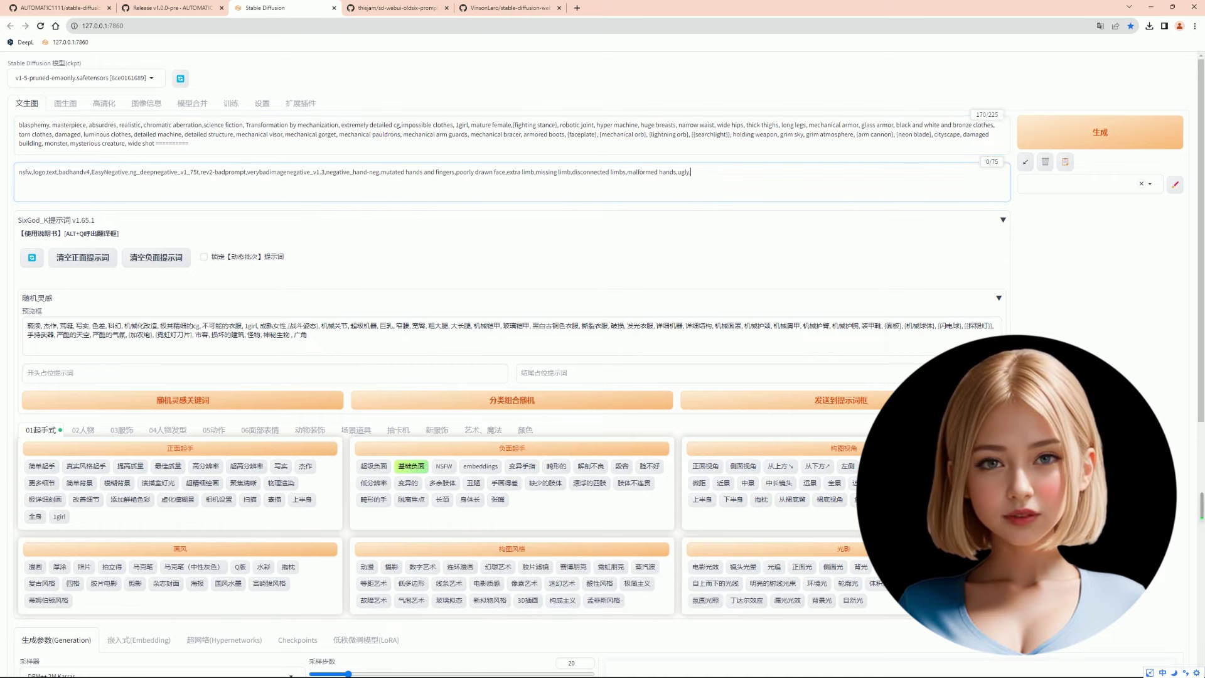
Delete the row of equals signs from the end of the positive prompt
click(189, 144)
key(BackSpace)
key(BackSpace)
key(BackSpace)
key(BackSpace)
key(BackSpace)
key(BackSpace)
key(BackSpace)
key(BackSpace)
key(BackSpace)
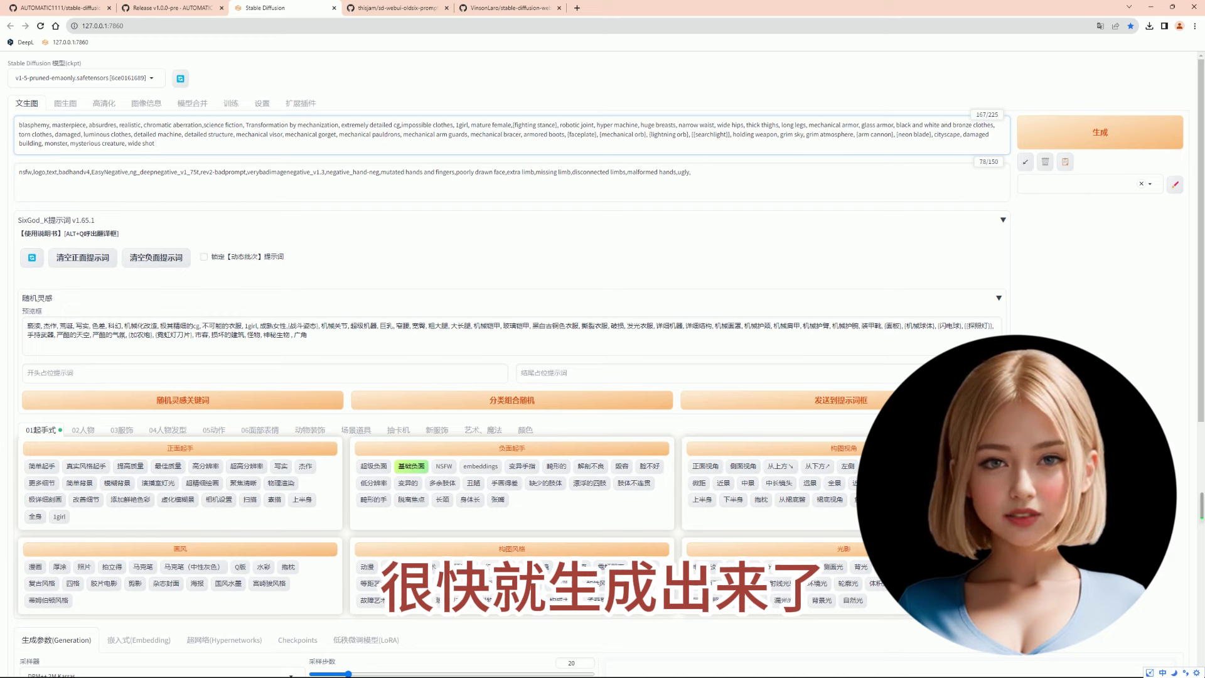
Generate the image from the current prompts and bring the result into view
key(ctrl+Return)
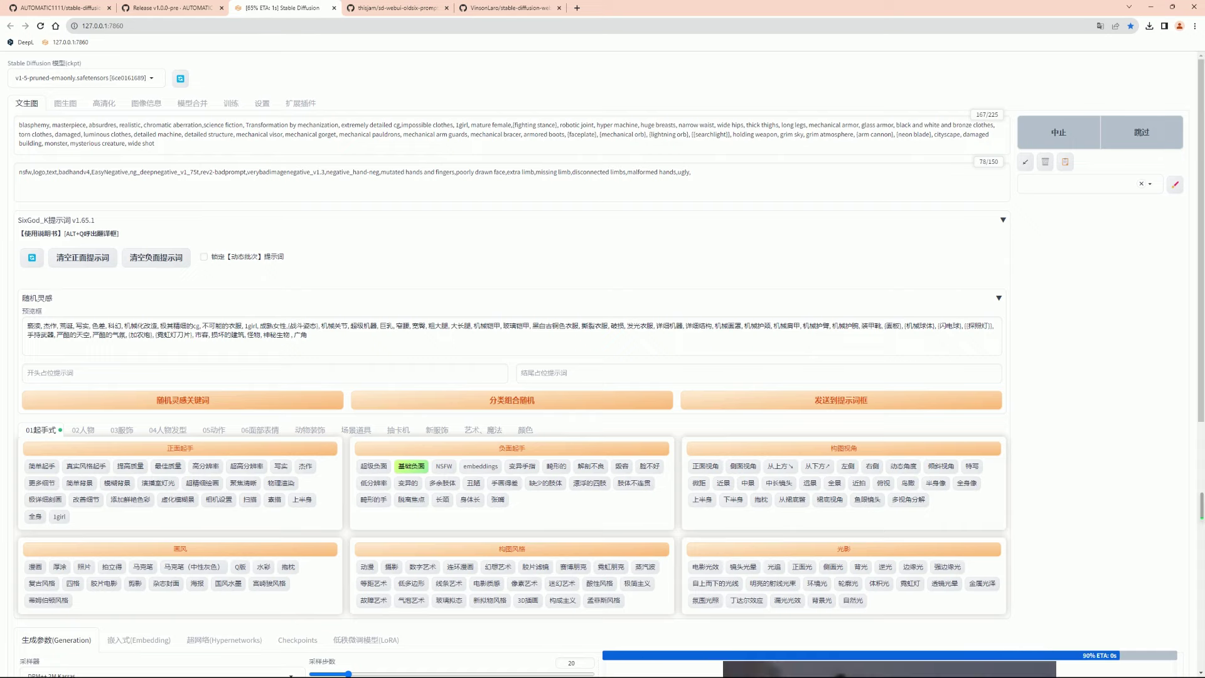
scroll(603, 377, down, 8)
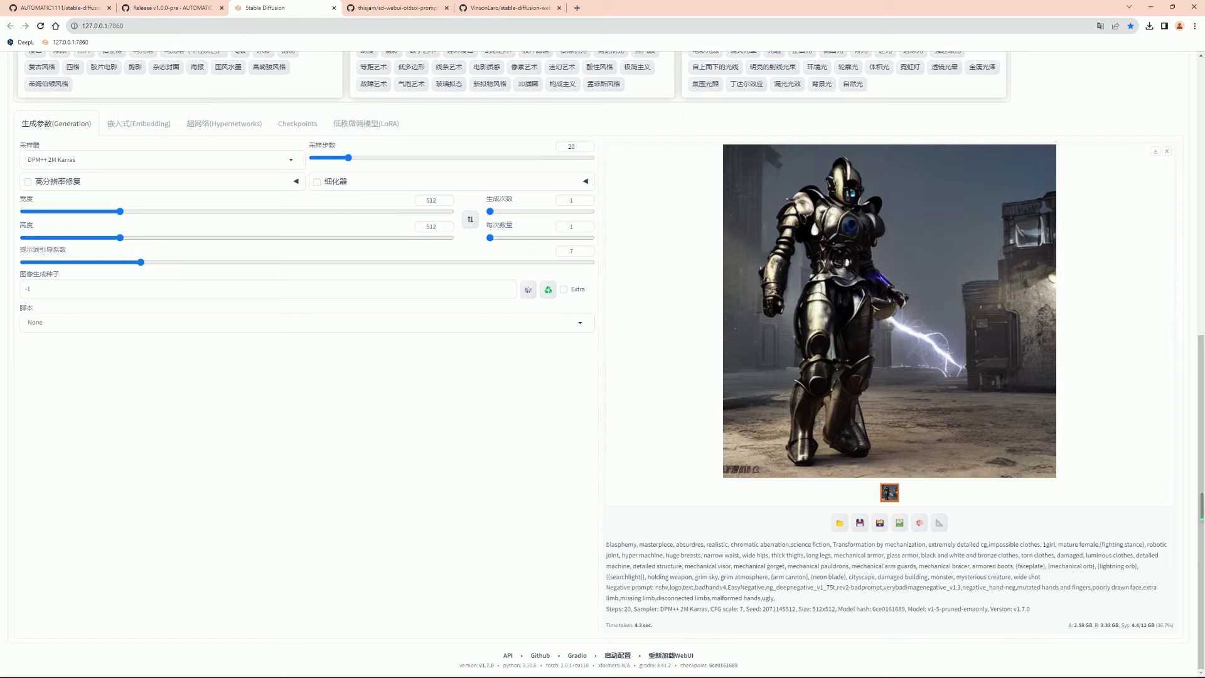
Replace the positive prompt with a random inspiration prompt from SixGod_K and generate an image from it
scroll(603, 364, up, 8)
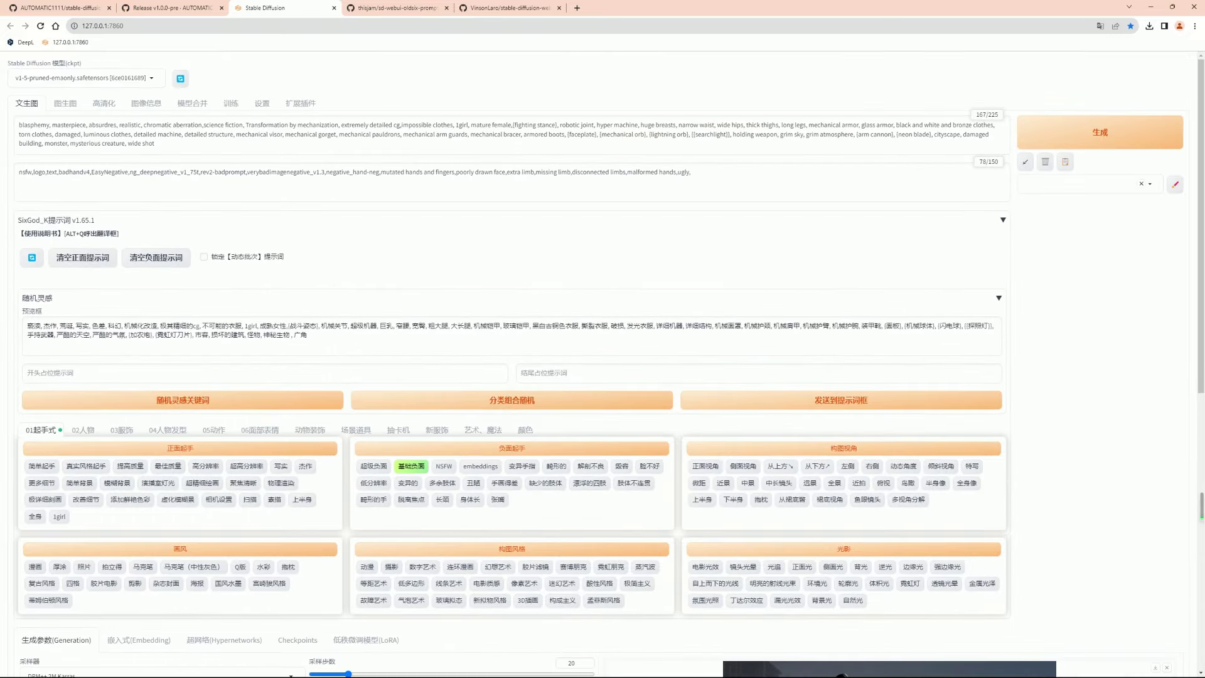
click(183, 400)
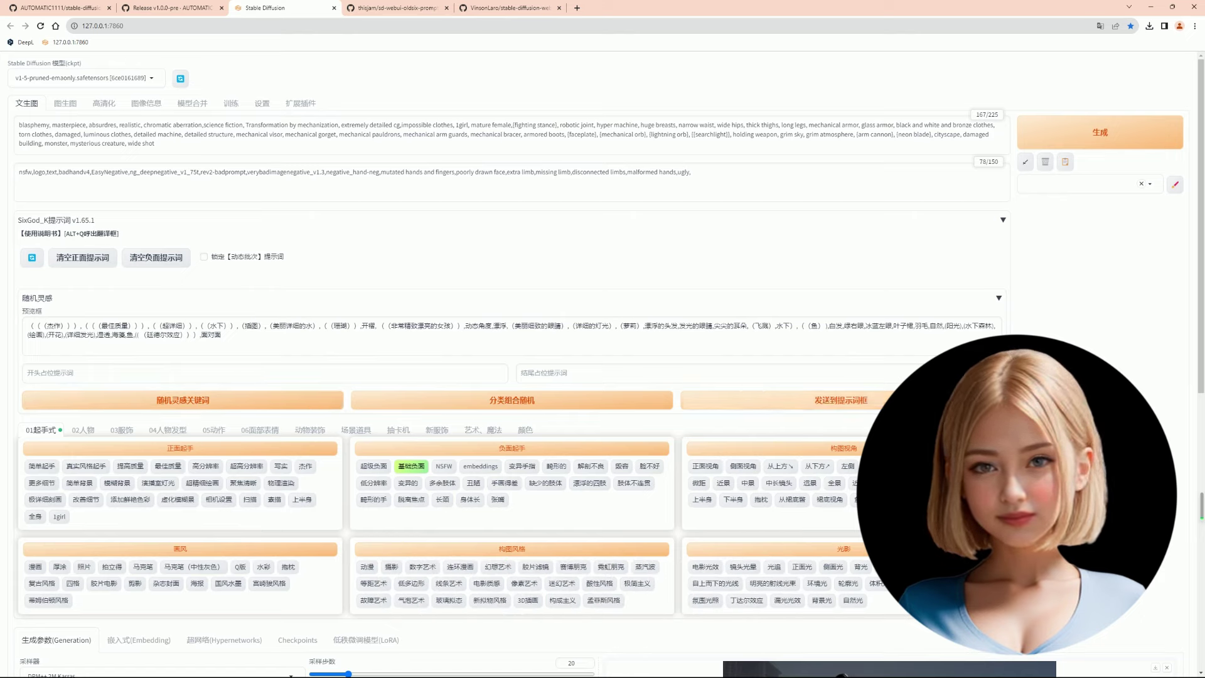
click(841, 400)
click(1100, 133)
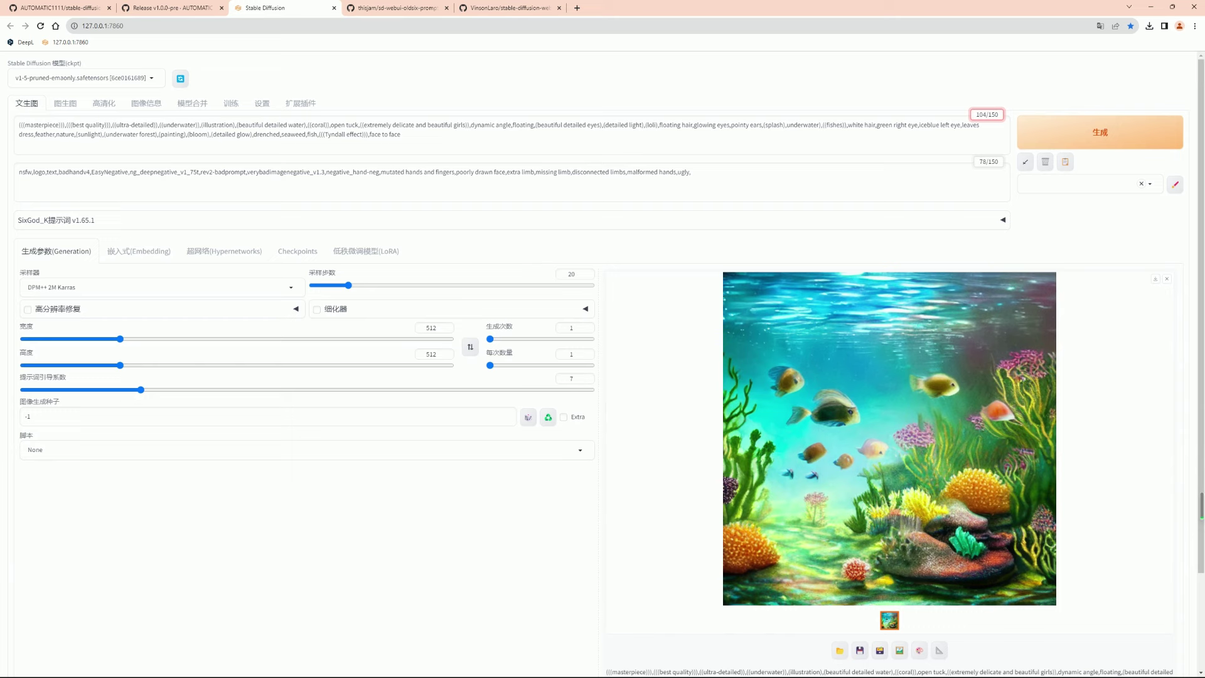
Regenerate the image with 高分辨率修复 and 细化器 enabled and view the result enlarged
click(317, 309)
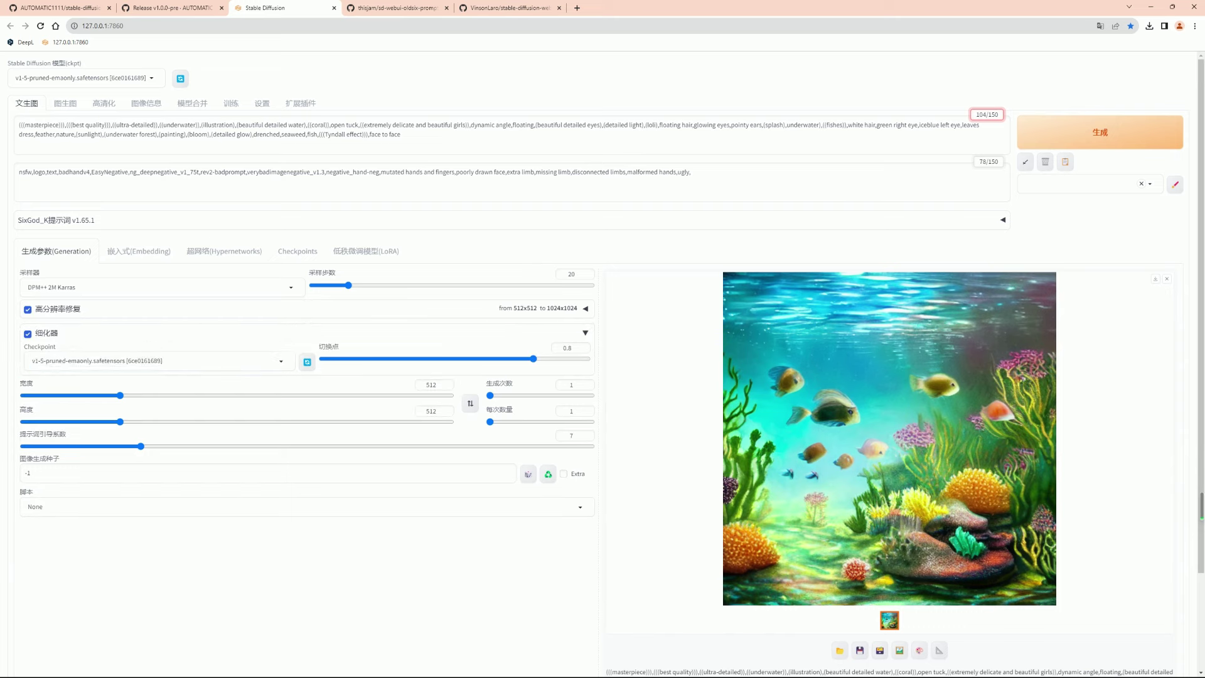
click(1100, 133)
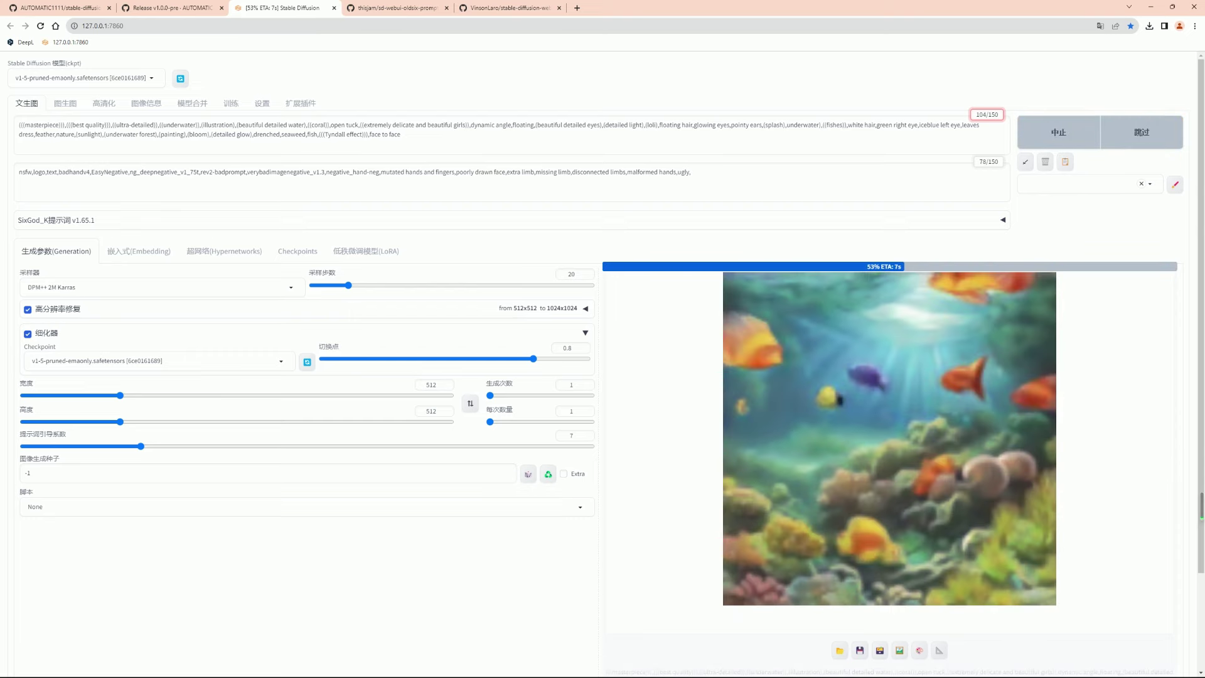
click(889, 439)
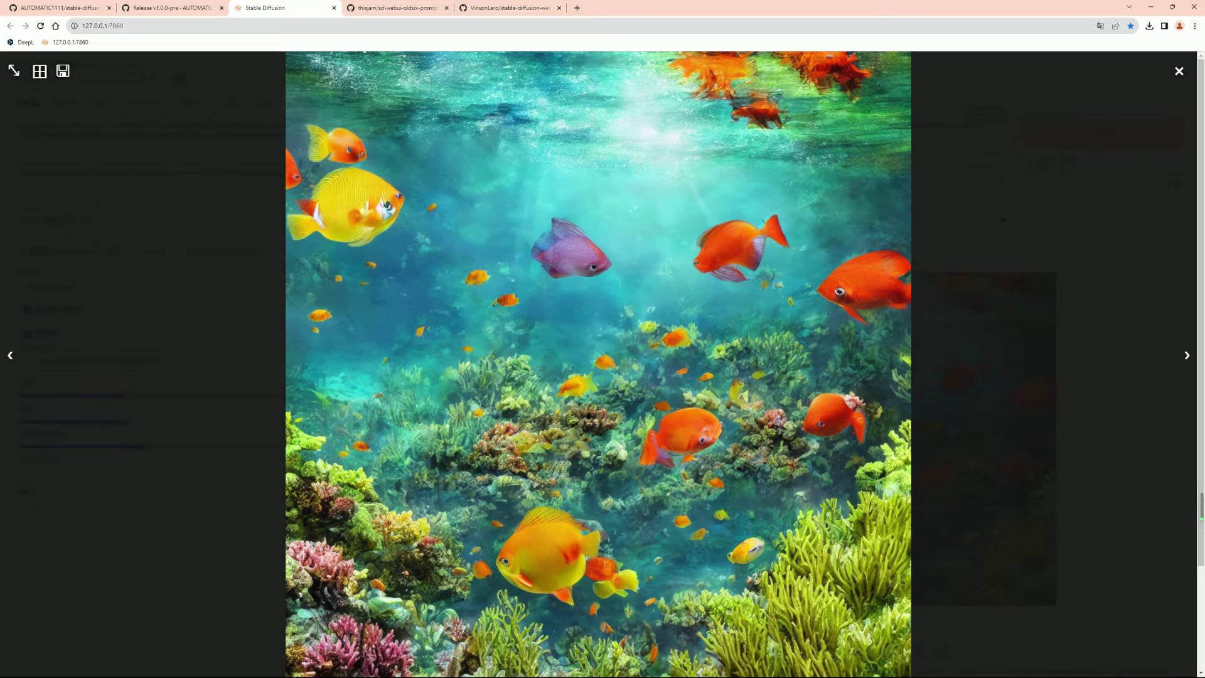
key(Escape)
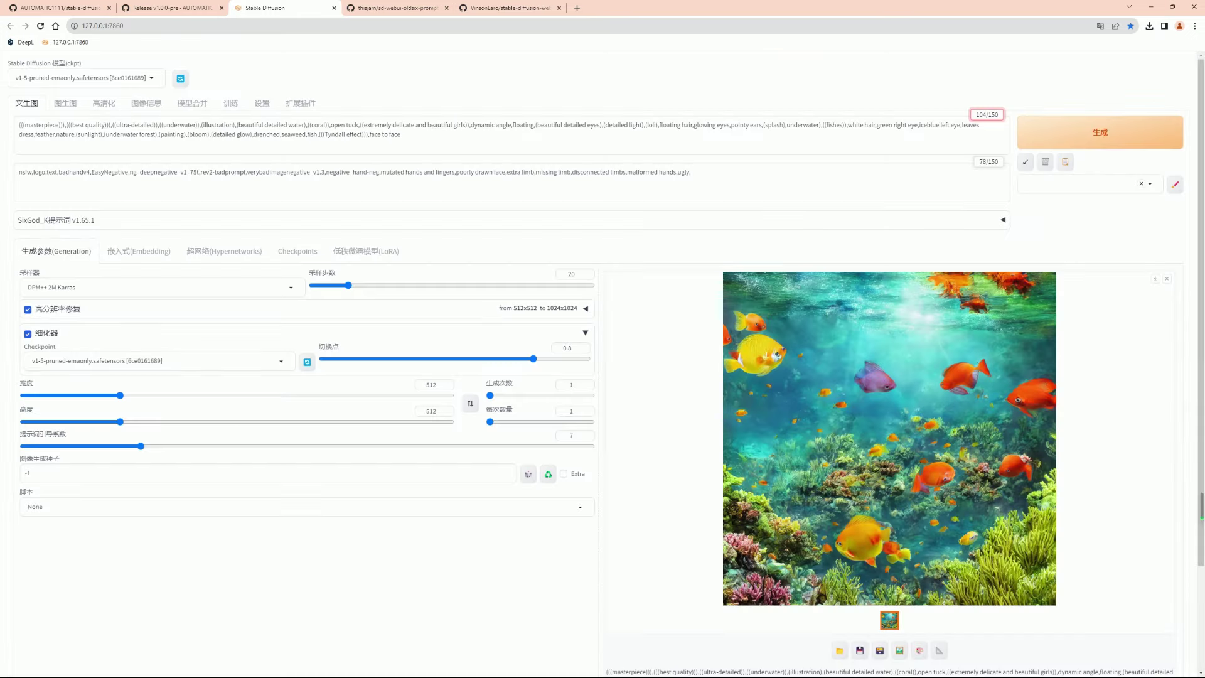
Draw another random inspiration prompt in SixGod_K, send it to the positive prompt and collapse the extension
click(1002, 220)
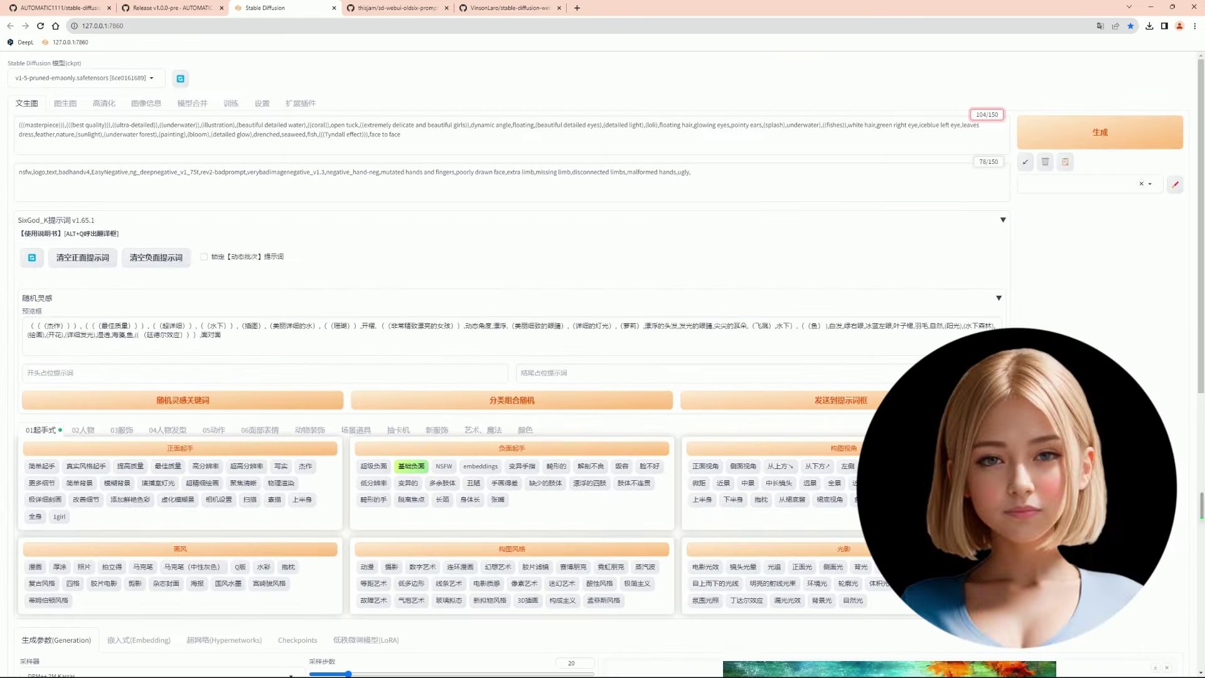
click(182, 400)
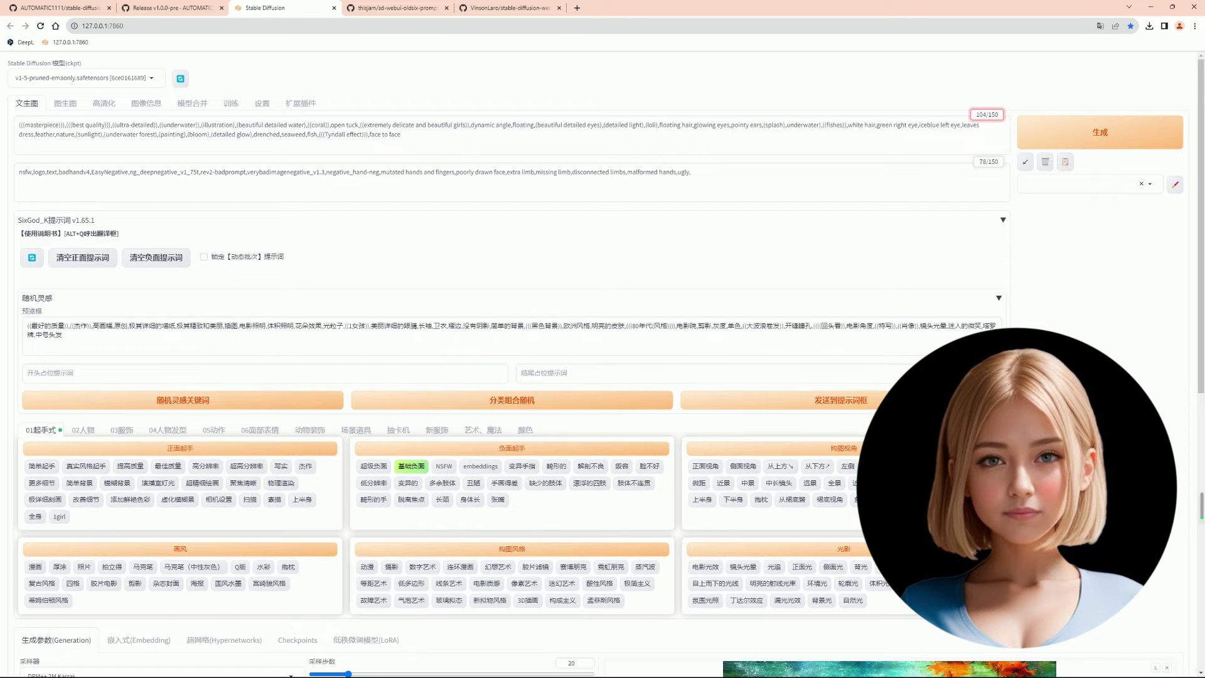
click(841, 400)
click(1002, 220)
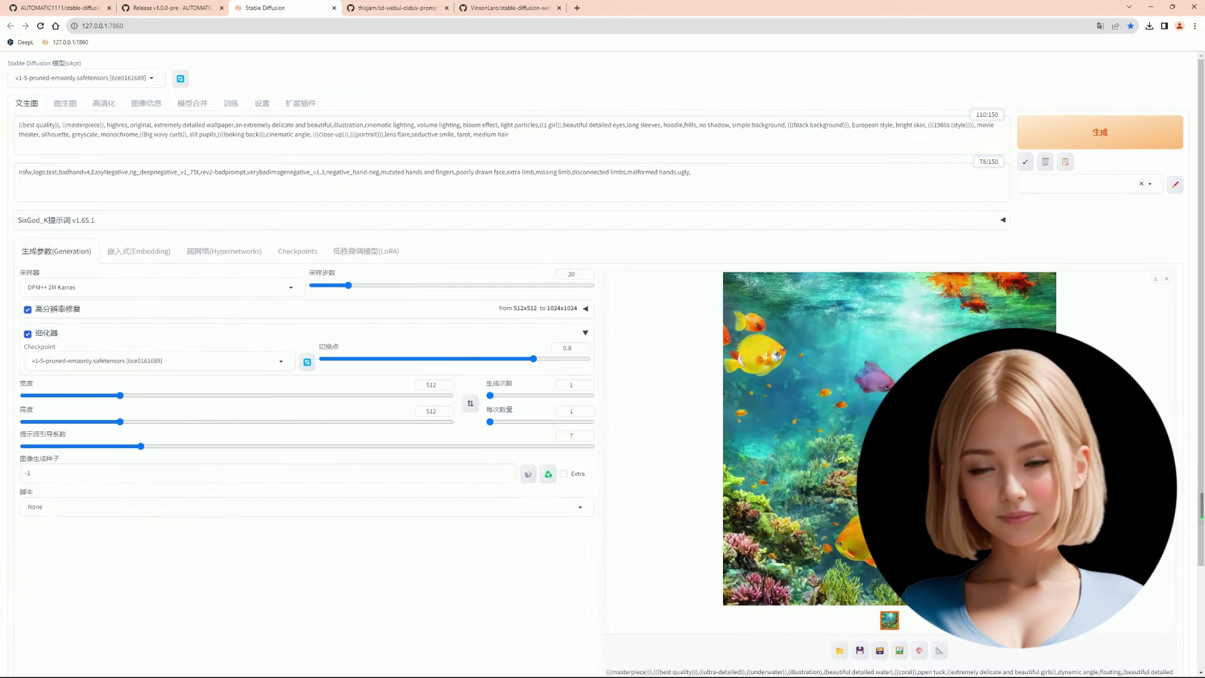
Generate an image from the new portrait prompt and check the result enlarged
click(1100, 133)
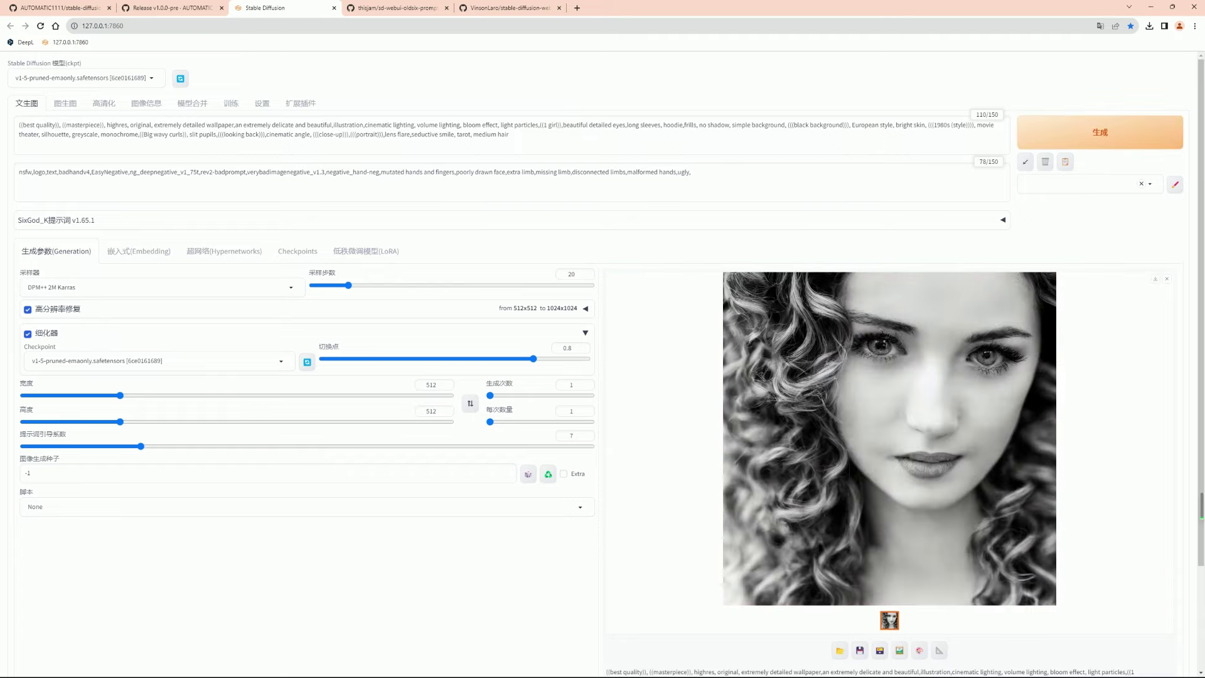
click(890, 439)
key(Escape)
Replace the portrait prompt with a further random inspiration prompt from SixGod_K and generate its image
click(56, 220)
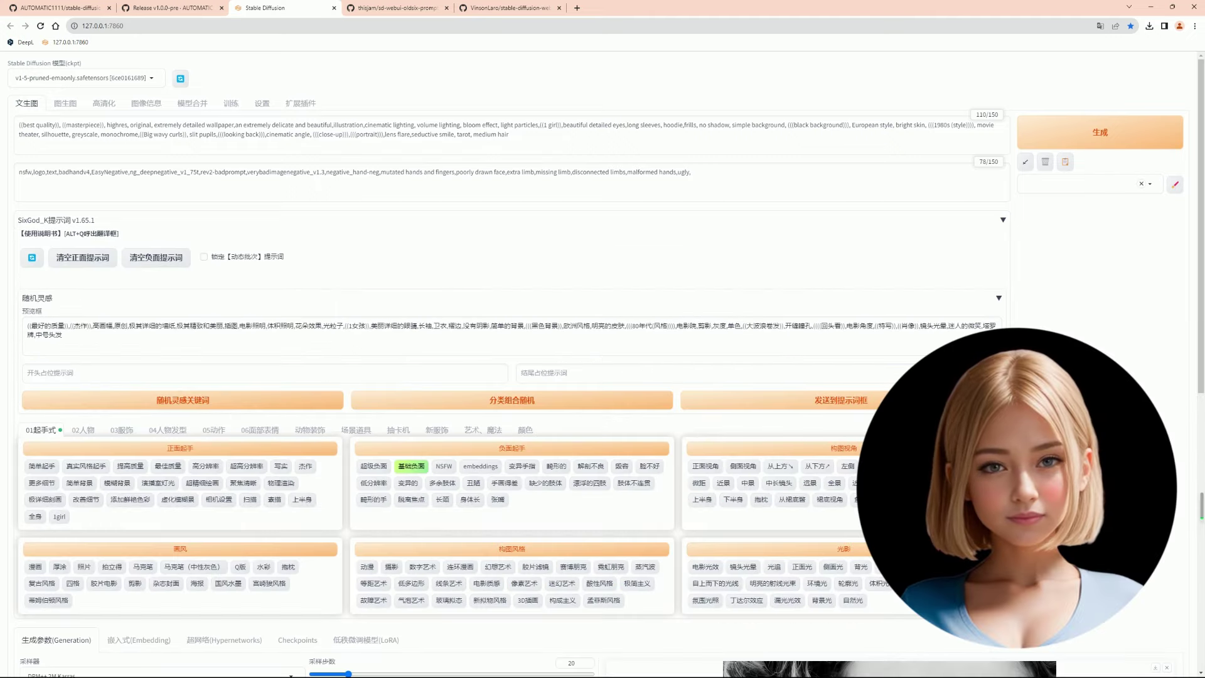
click(183, 400)
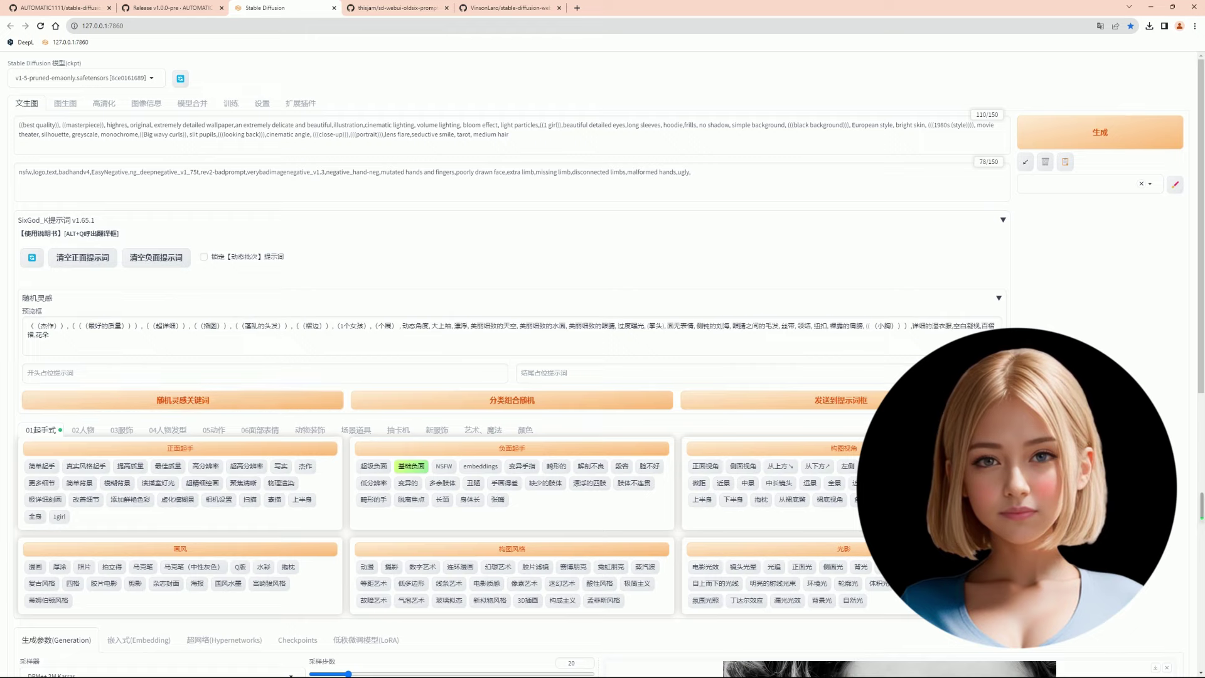
click(841, 401)
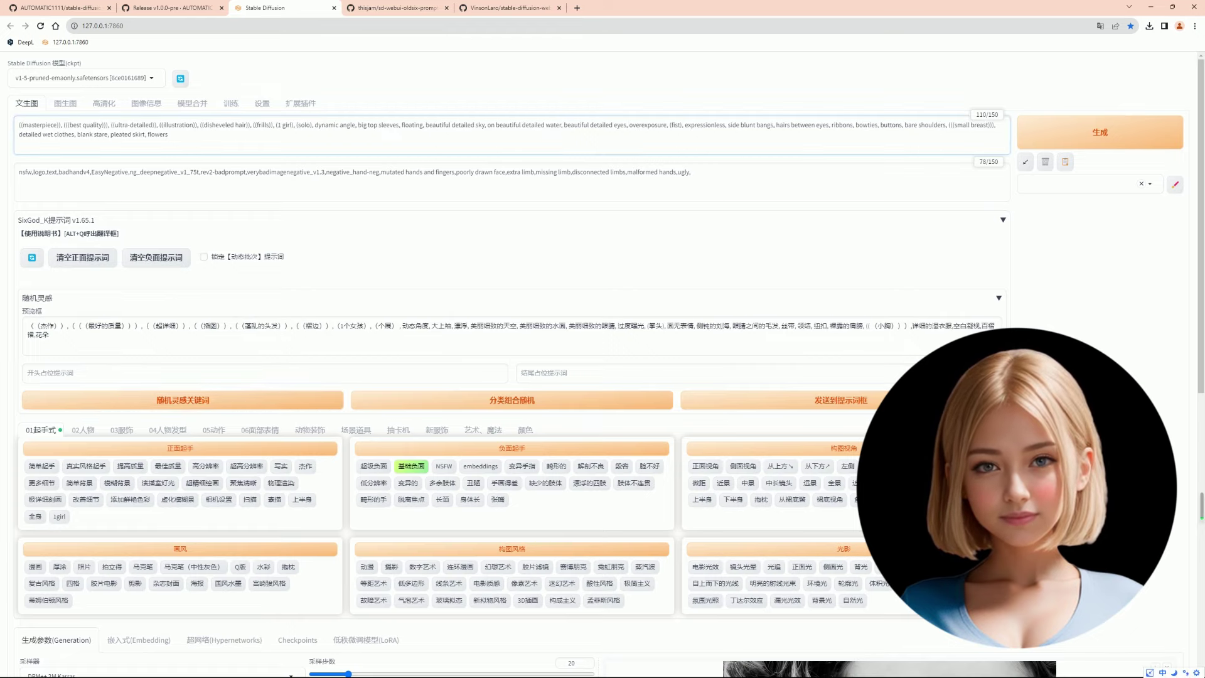
click(1100, 132)
click(1003, 220)
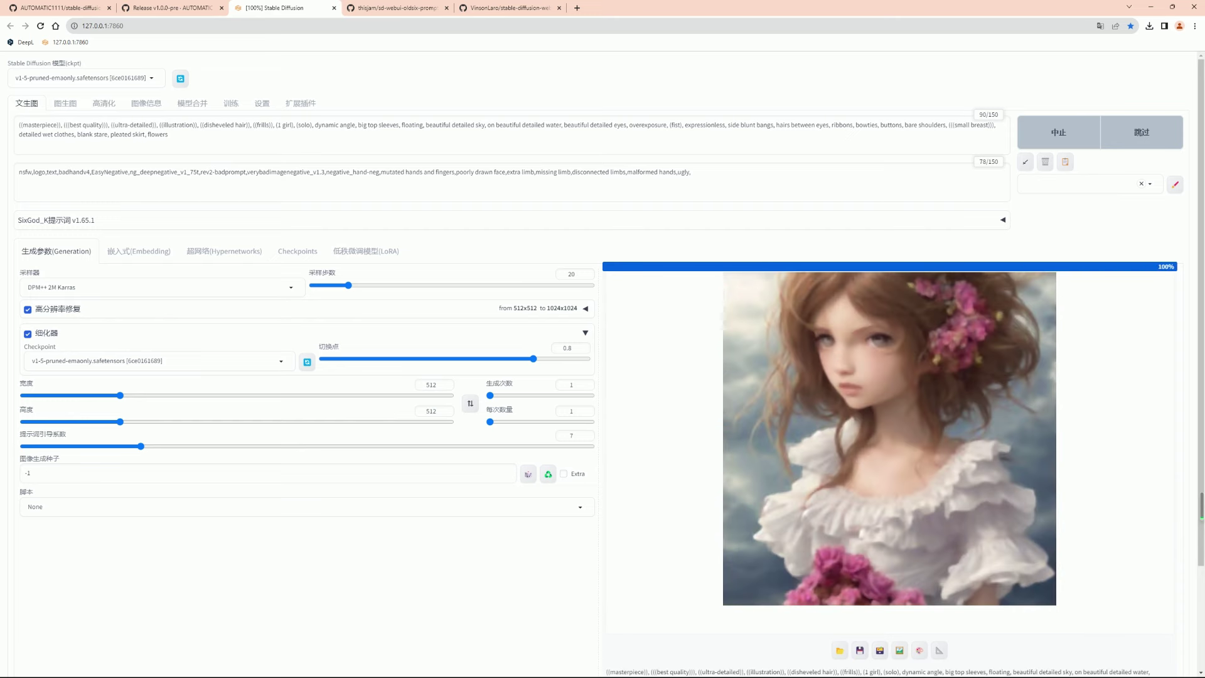
Set the sampling steps to 32 and the prompt guidance scale (提示词引导系数) to 7.5, and regenerate the image
drag(348, 285, 370, 285)
drag(141, 446, 151, 447)
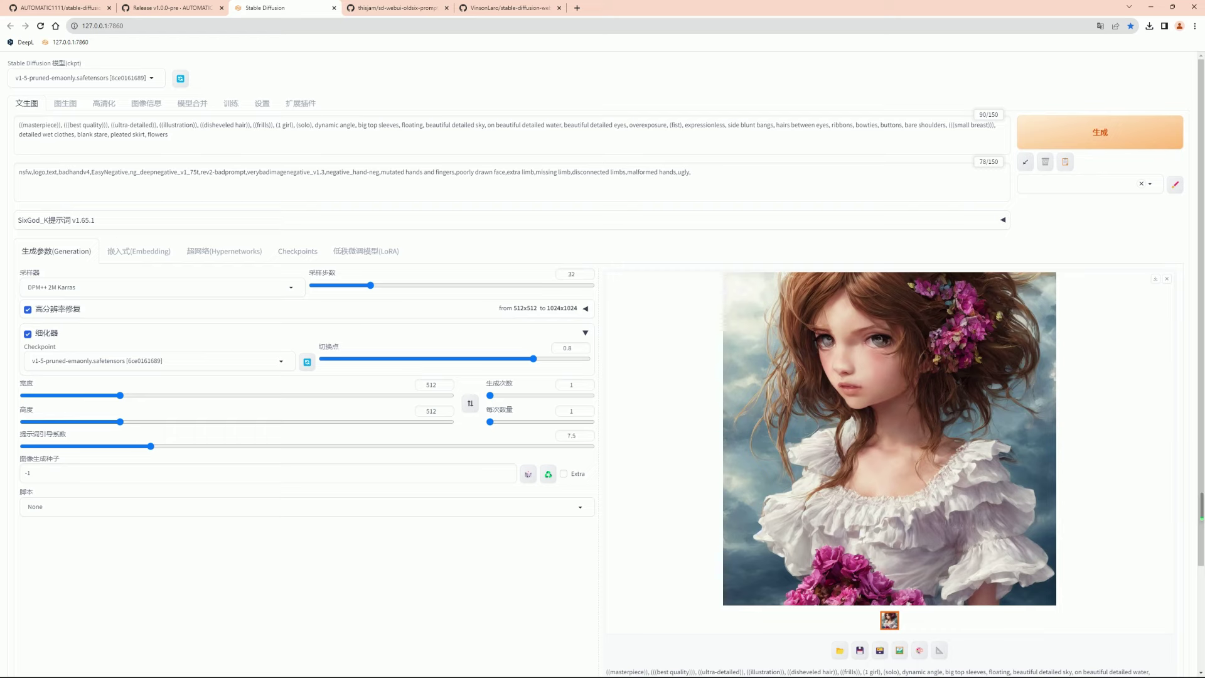
click(1074, 133)
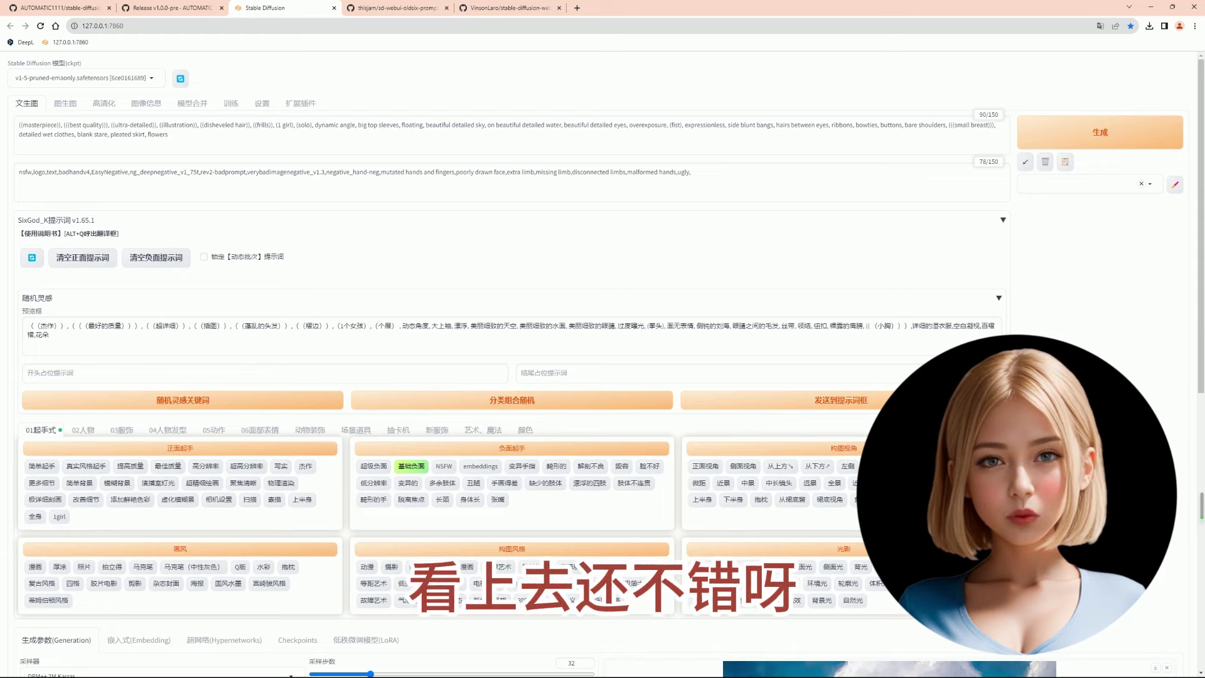
Add the 最佳质量, 高分辨率 and 照片 preset tags to the positive prompt and generate the image again
click(20, 126)
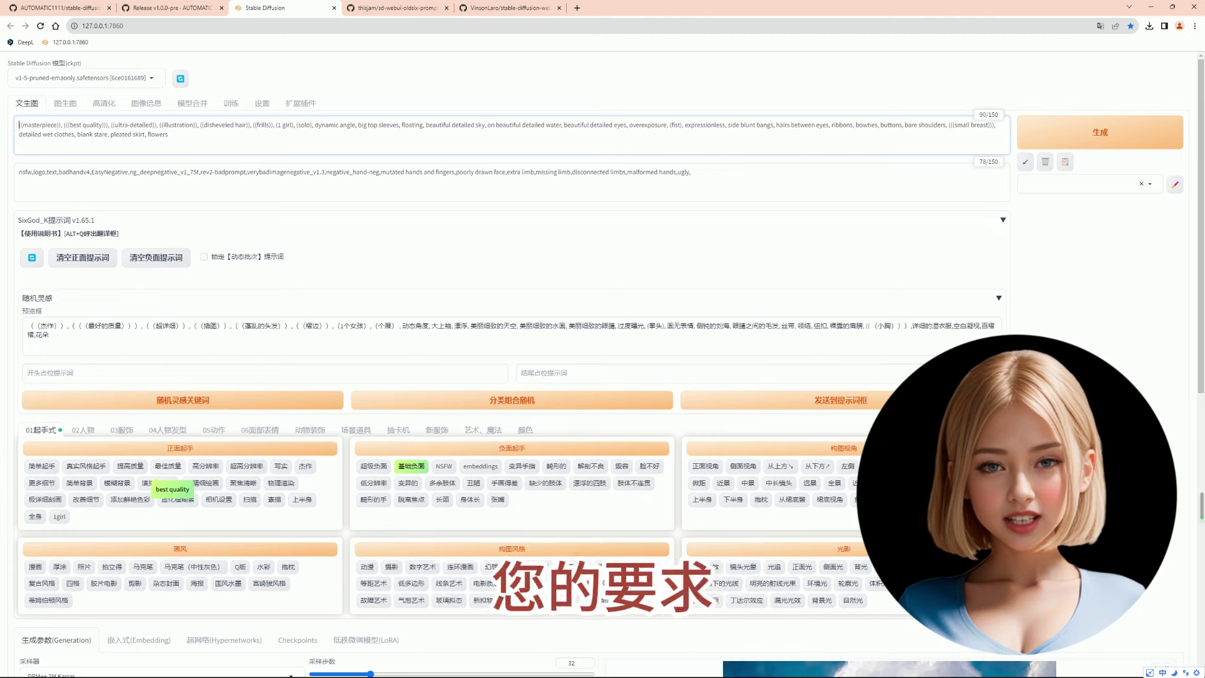
click(168, 466)
click(205, 465)
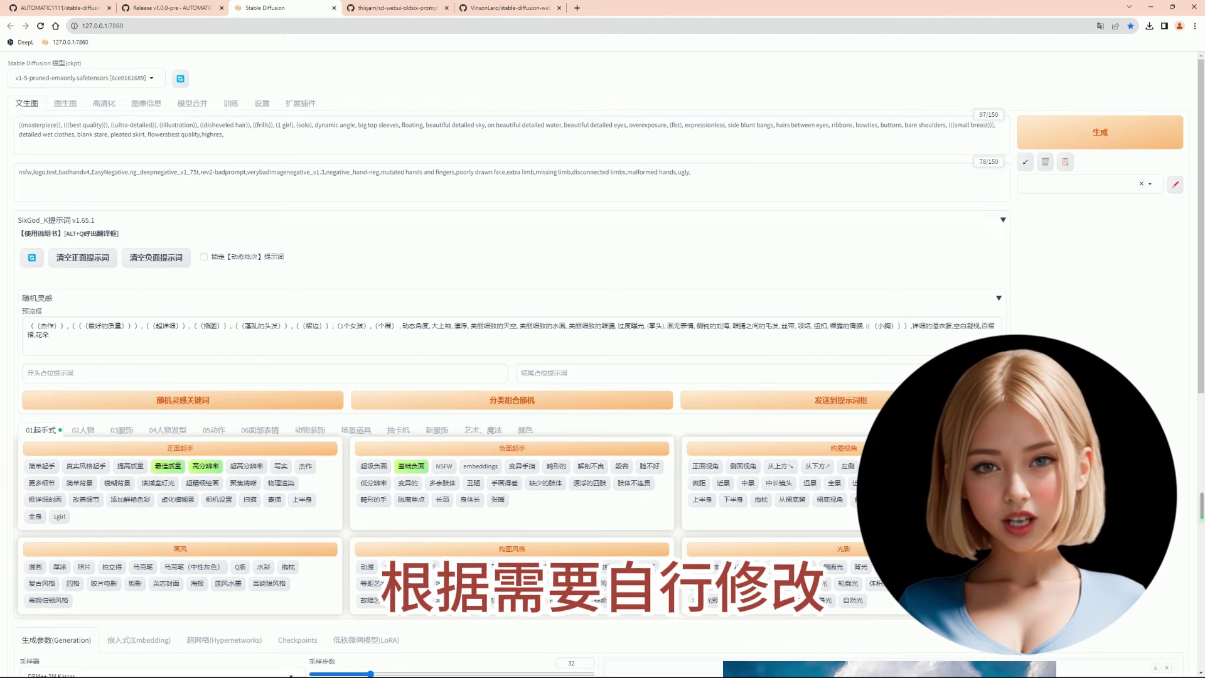
click(84, 567)
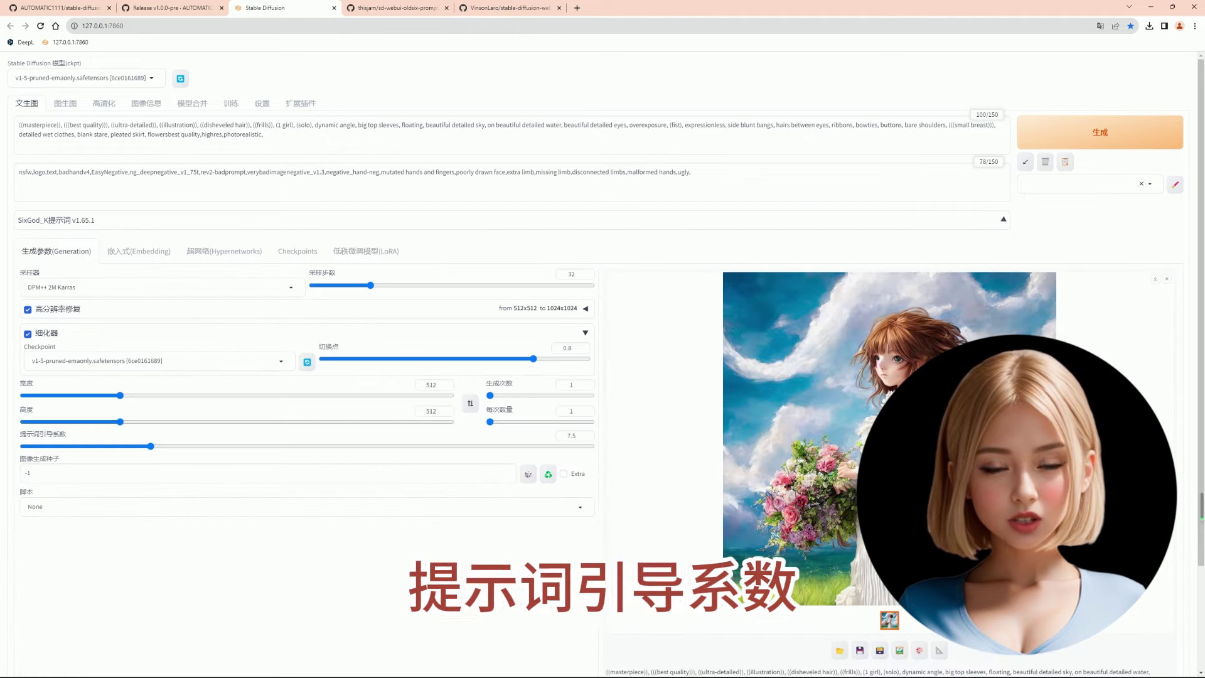
click(1101, 132)
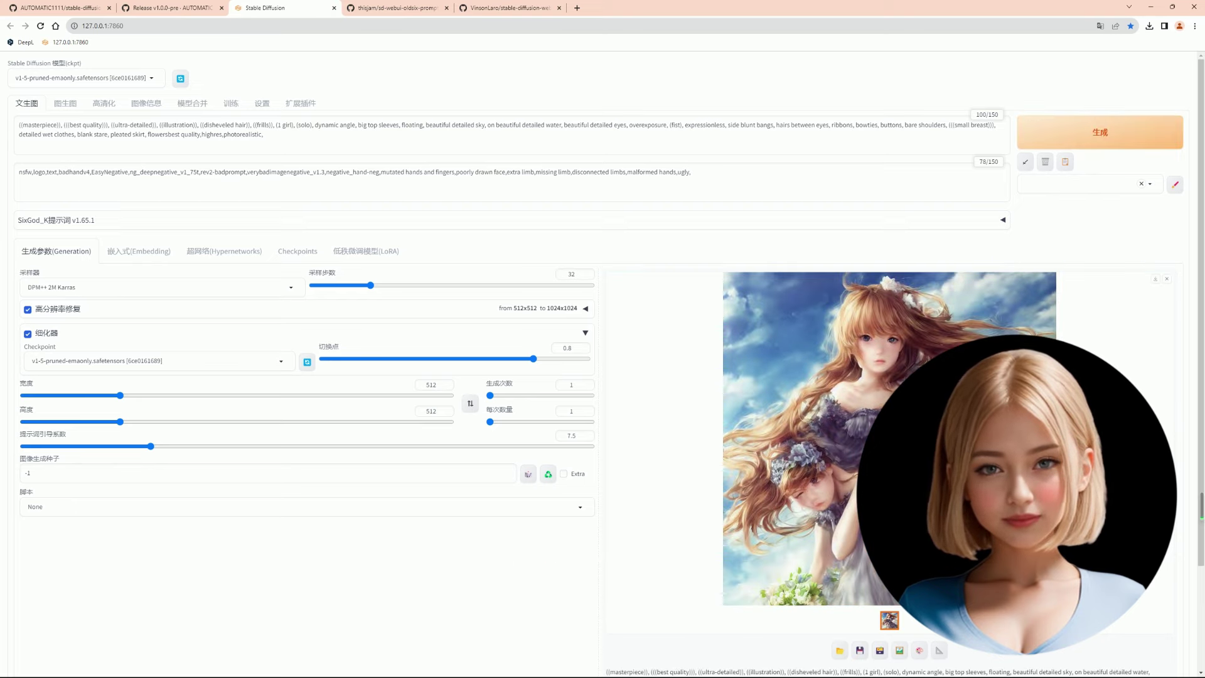
Move the tags "highres,photorealistic," from the end of the positive prompt to its beginning
drag(264, 135, 201, 134)
key(ctrl+c)
key(BackSpace)
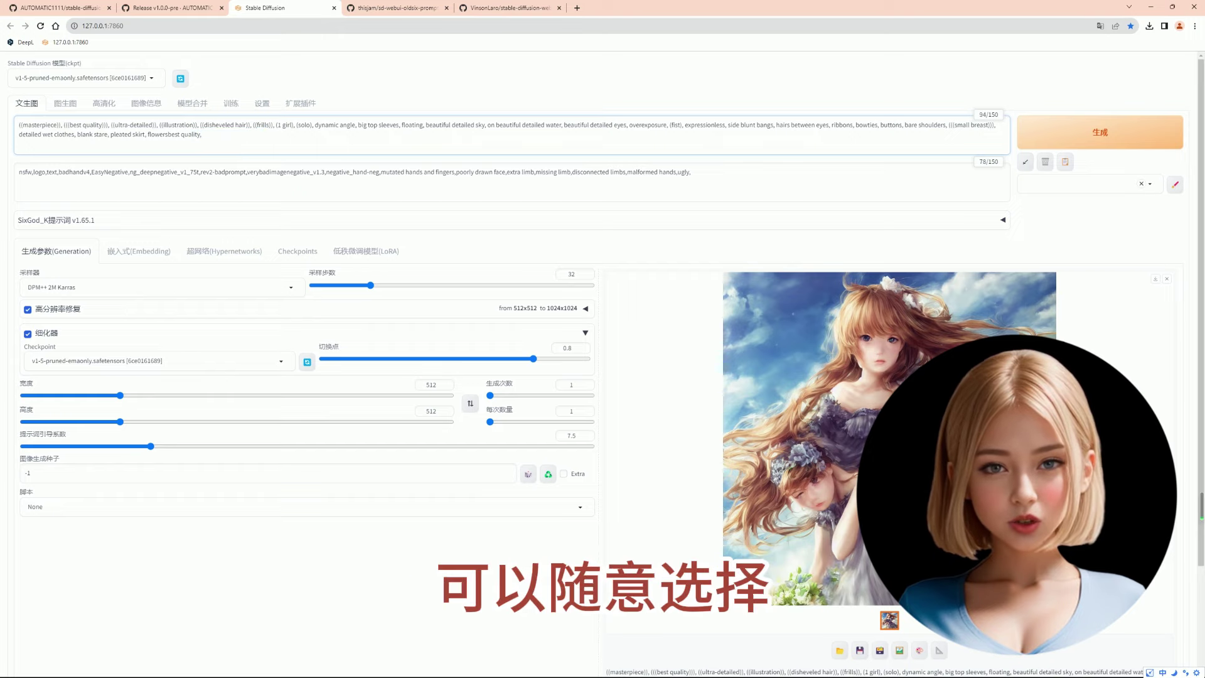
key(ctrl+v)
Delete the ultra-detailed, illustration, disheveled hair and frills tags from the positive prompt and generate a new image
click(57, 220)
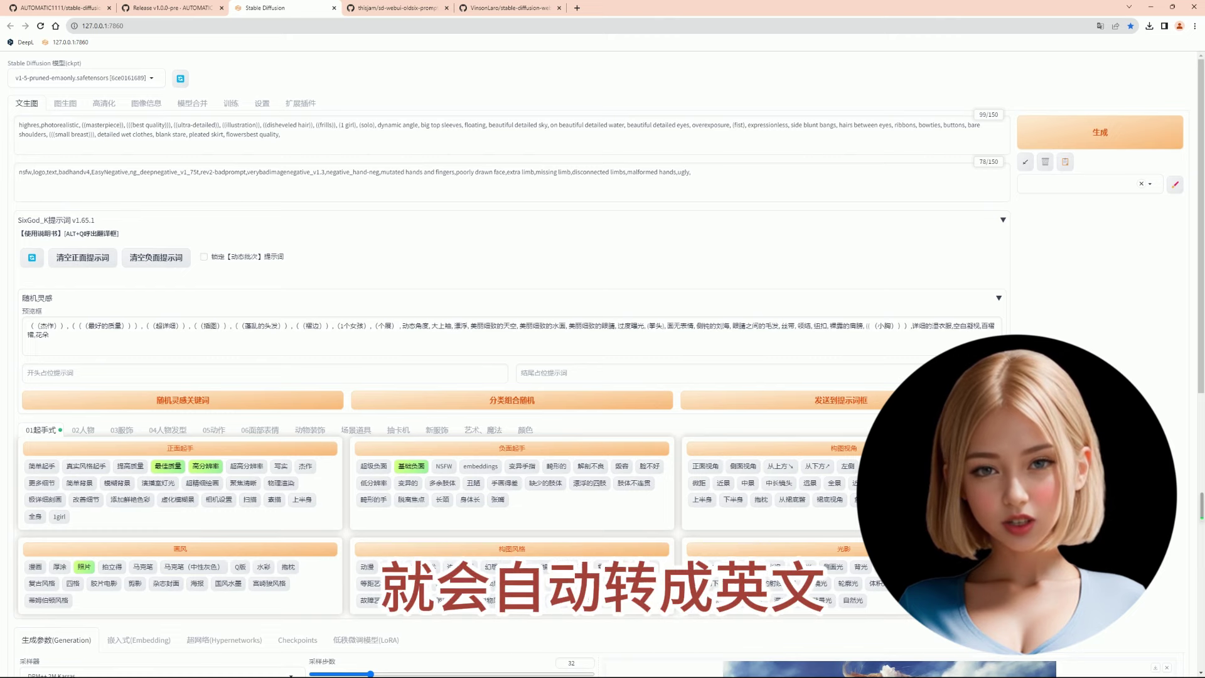
drag(173, 125, 314, 125)
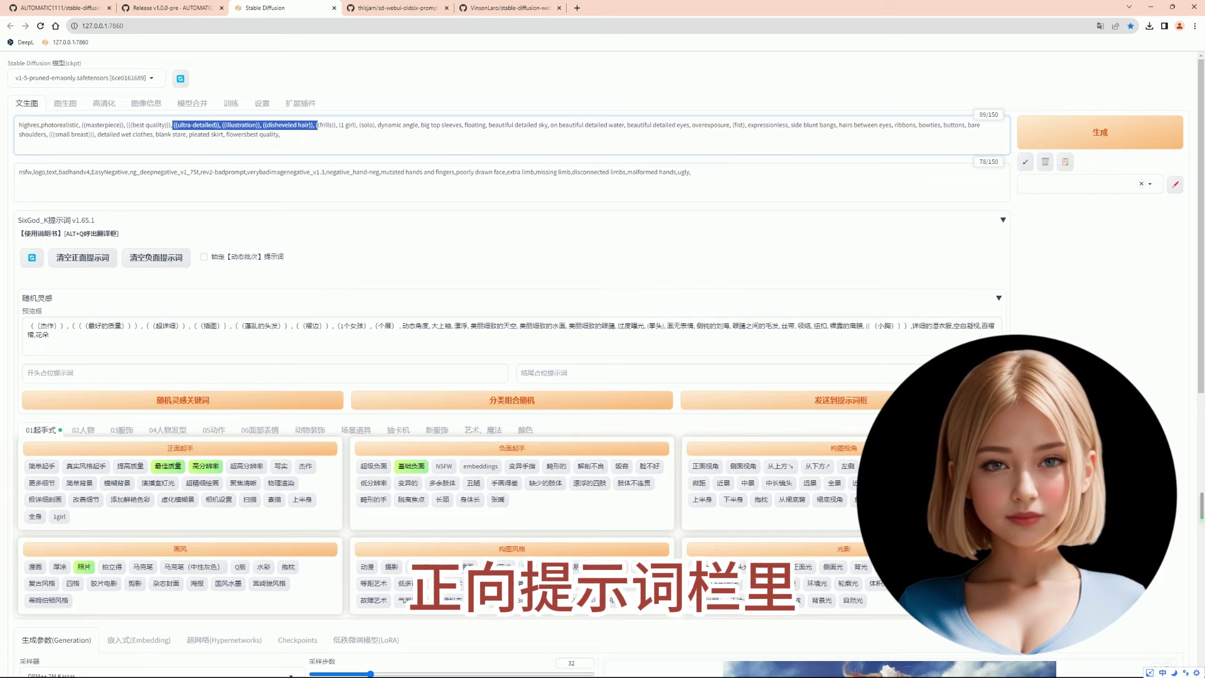
key(BackSpace)
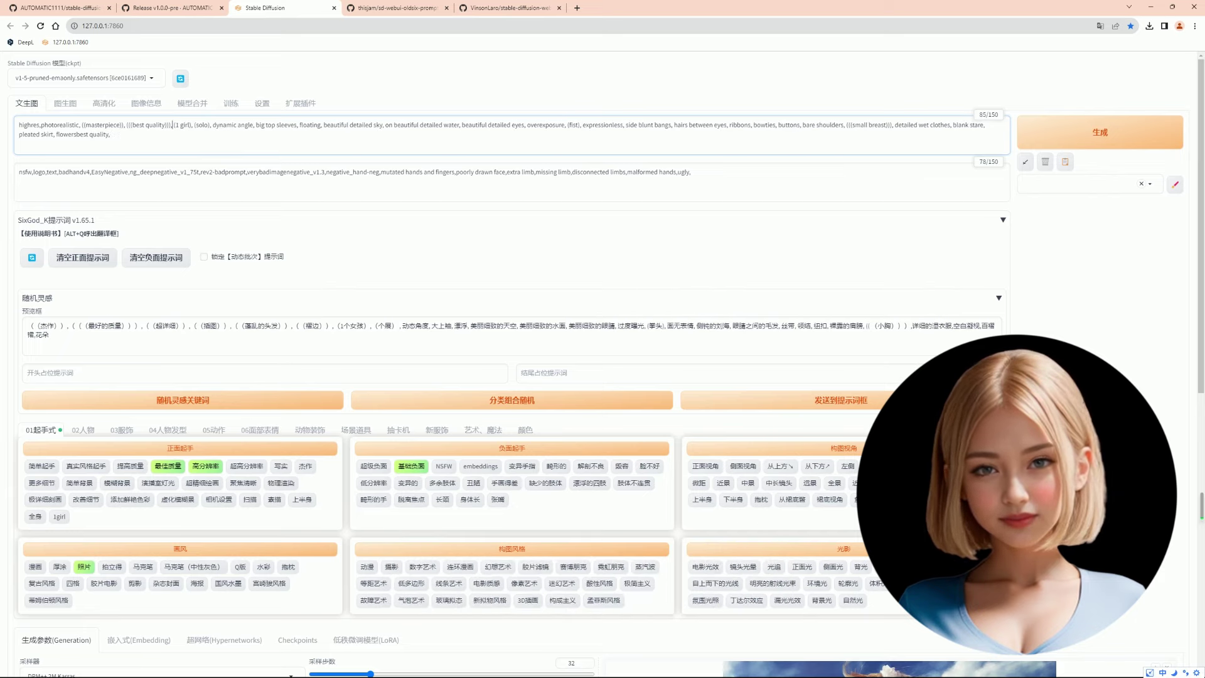
click(1095, 133)
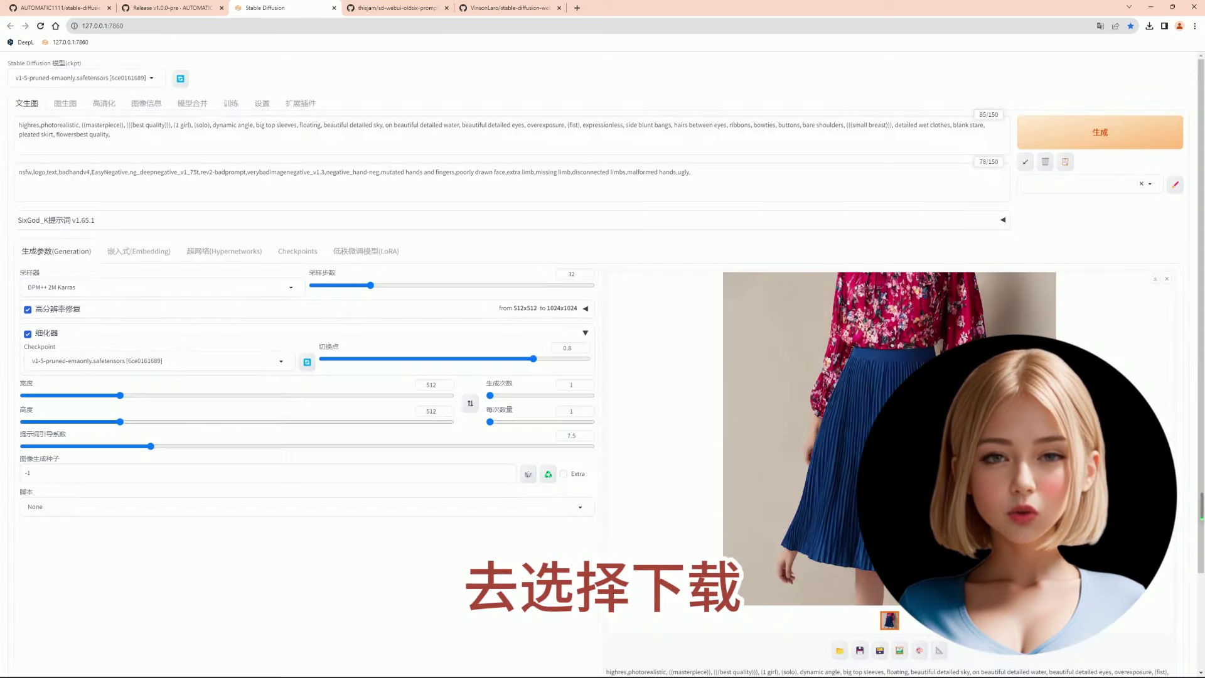
Insert the tag "4k" after "photorealistic" in the positive prompt and start regenerating the image with 22 sampling steps
click(82, 125)
text(4k)
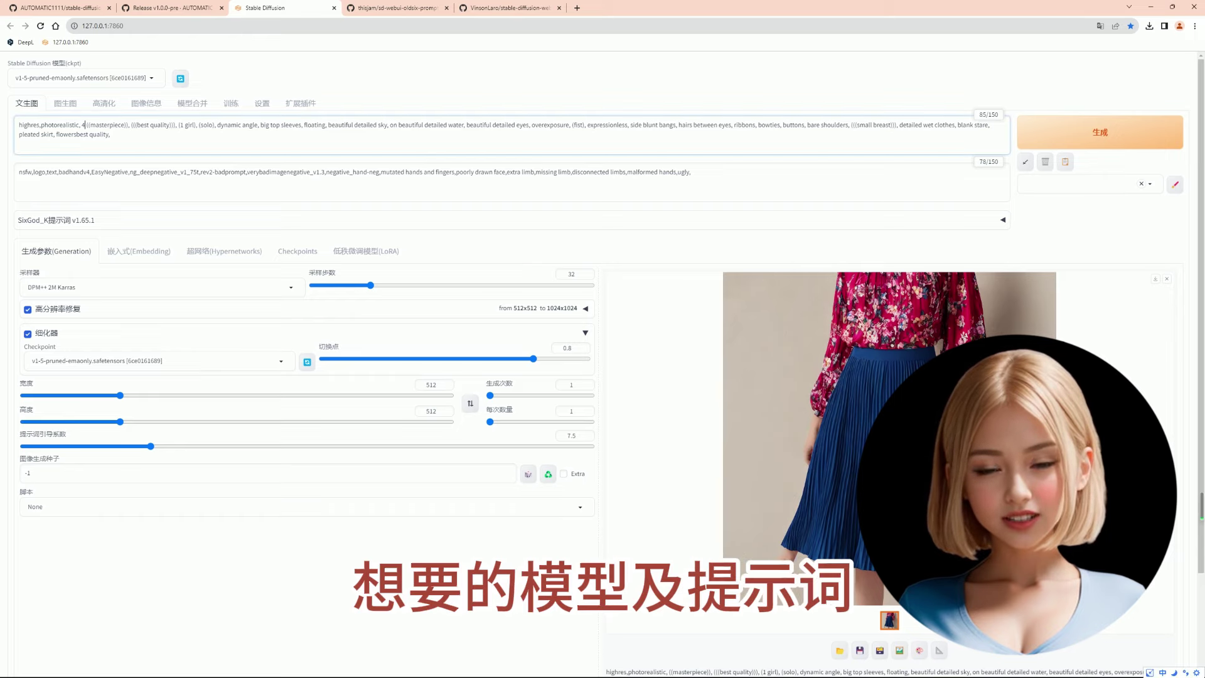
key(Return)
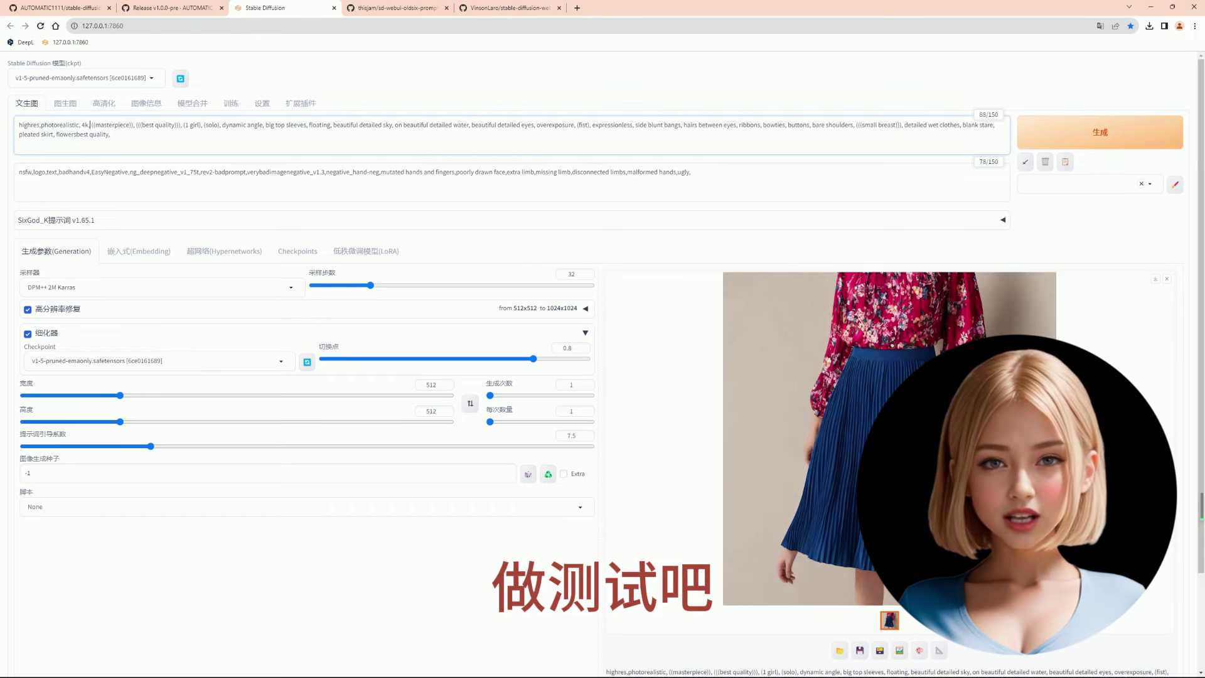
drag(371, 286, 352, 286)
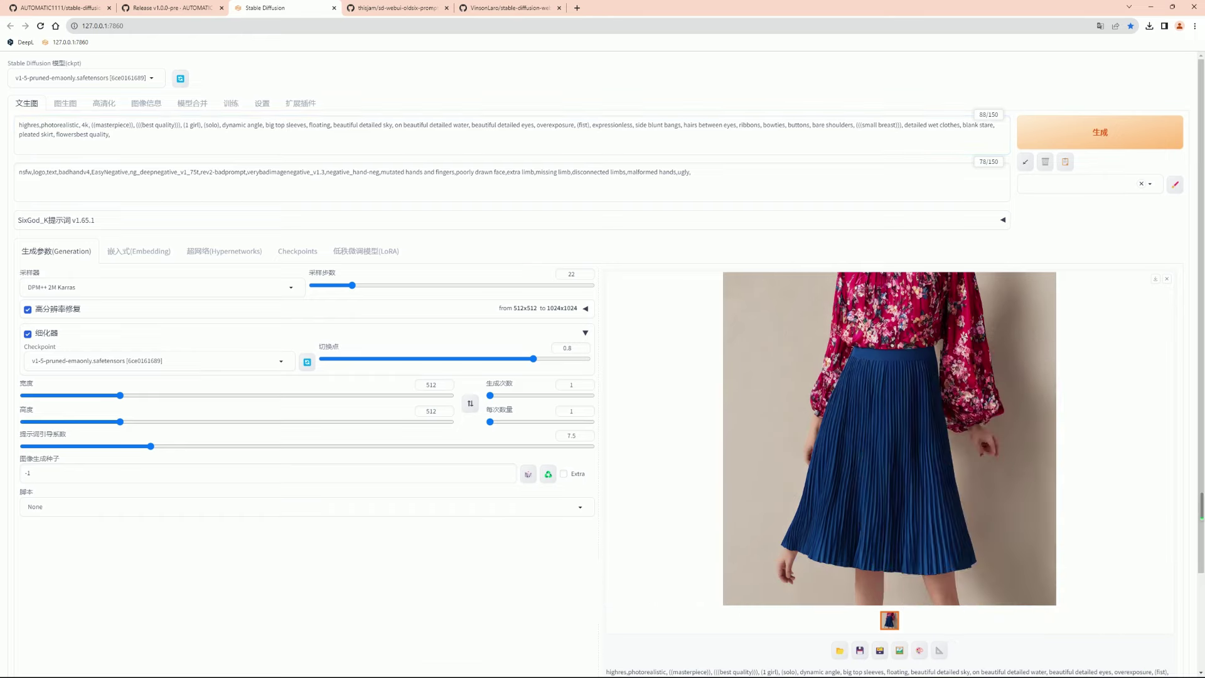
click(1071, 132)
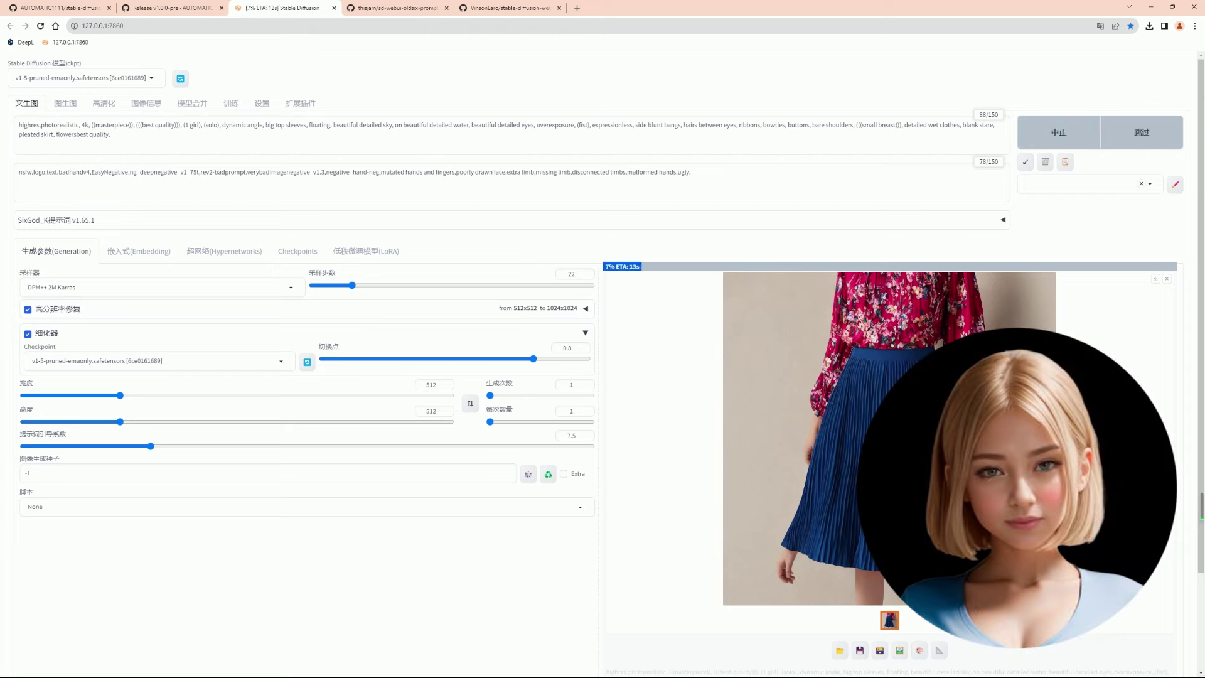